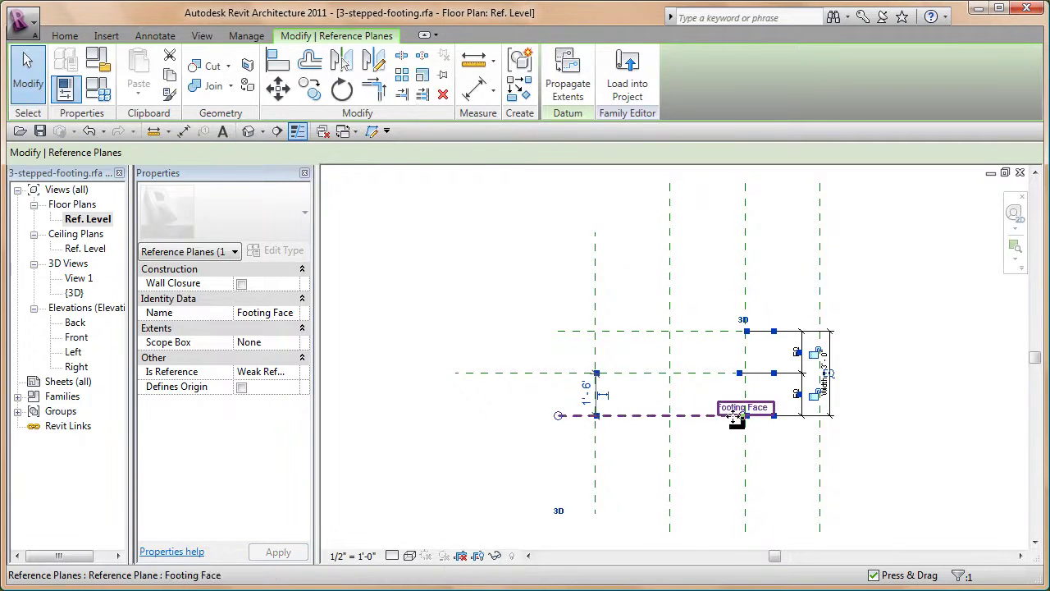
pyautogui.click(708, 481)
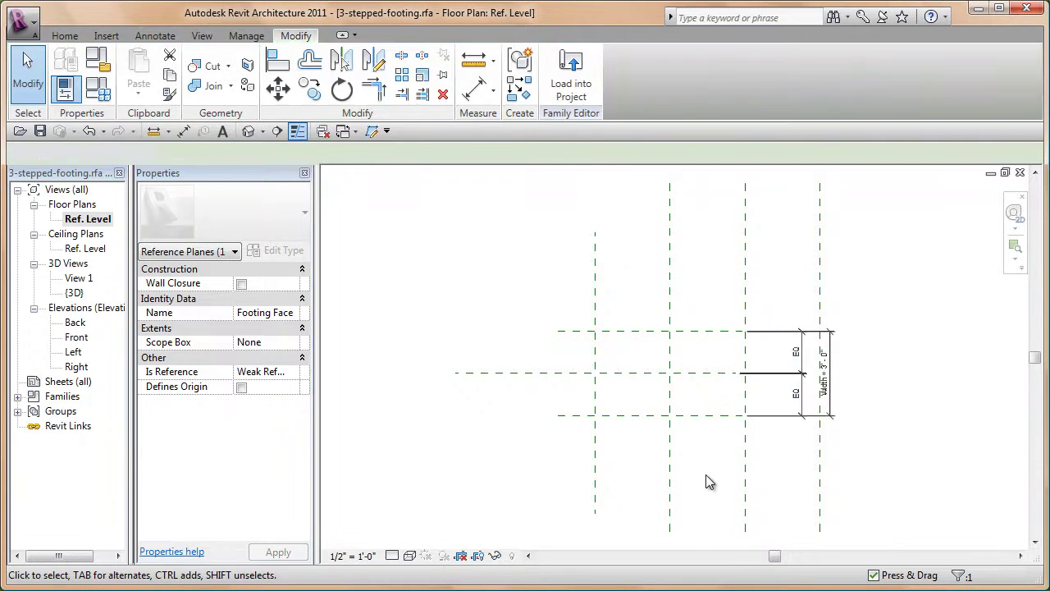
pyautogui.click(644, 417)
pyautogui.click(517, 480)
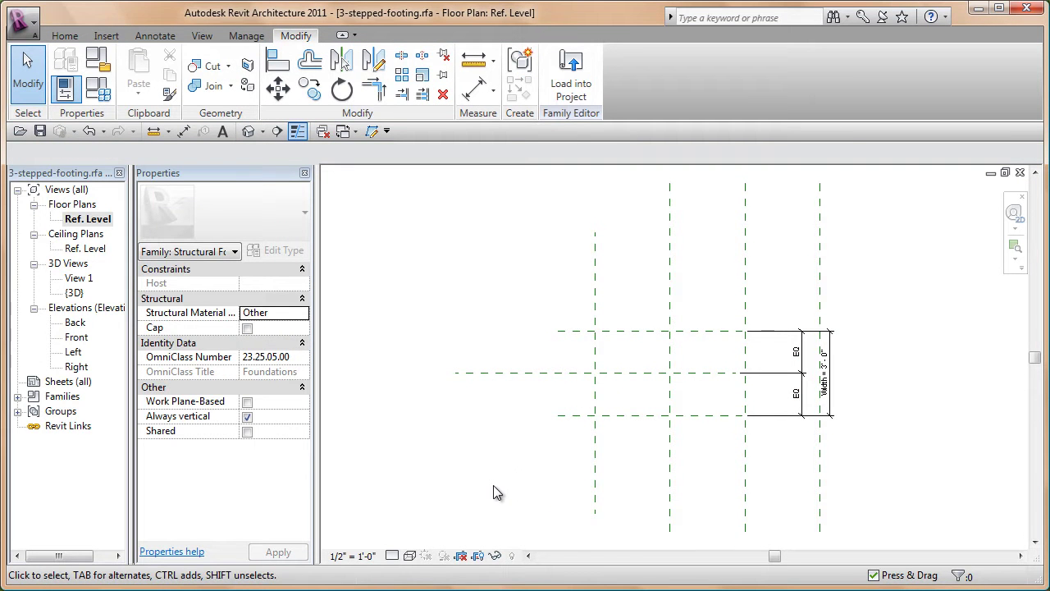
# Start an extrusion with the Footing Face reference plane as its work plane and open the Front elevation for sketching.
pyautogui.click(65, 35)
pyautogui.click(141, 73)
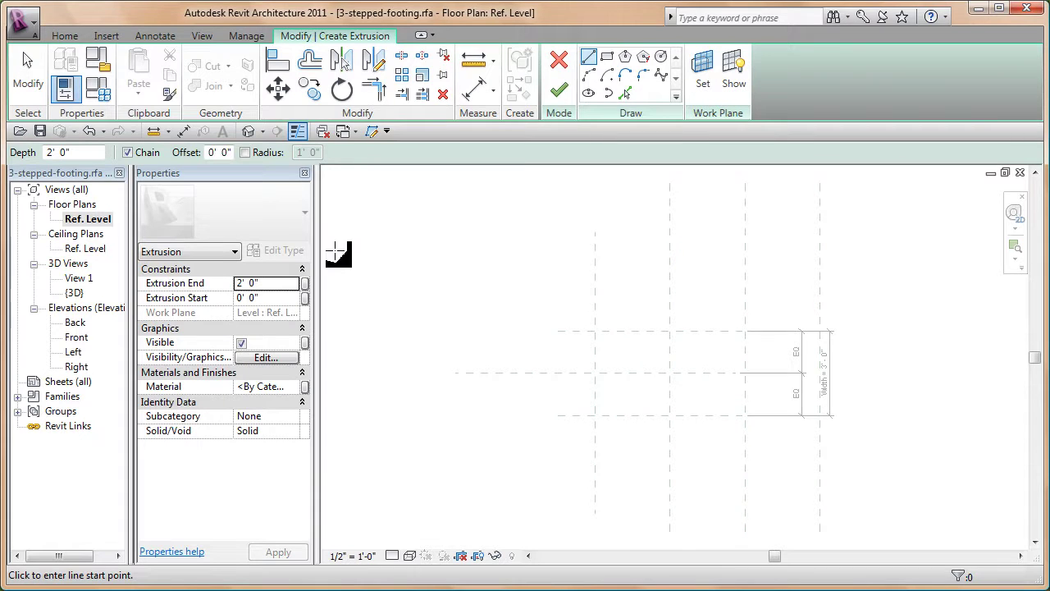
pyautogui.click(702, 70)
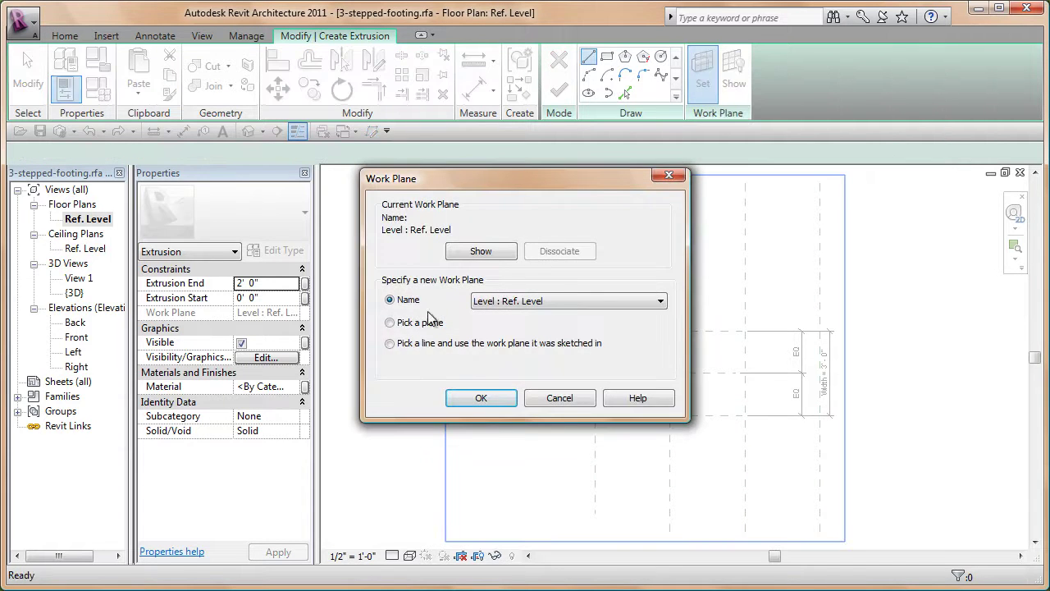
pyautogui.click(522, 304)
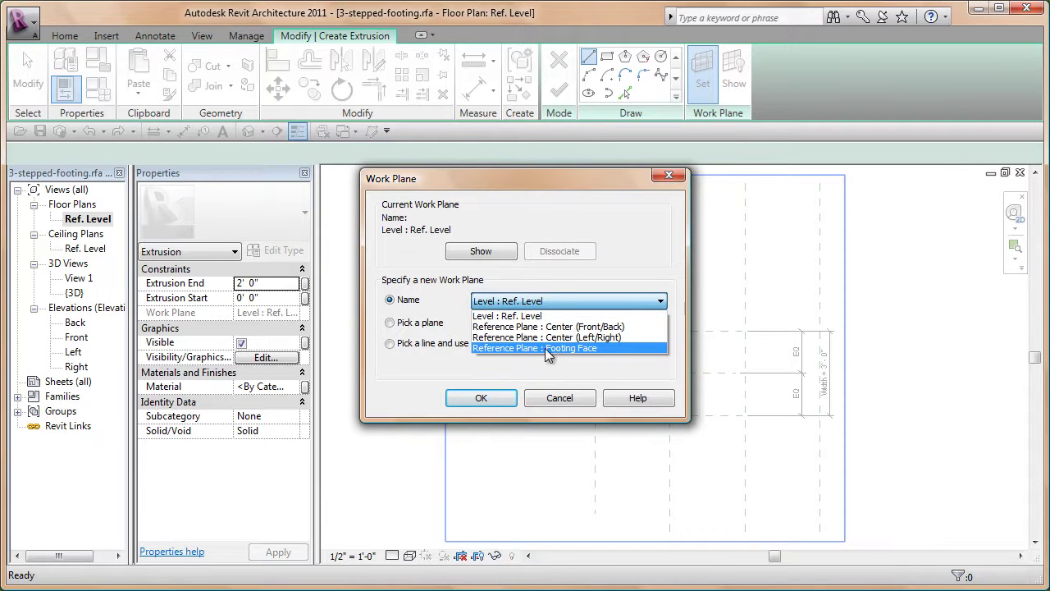
pyautogui.click(562, 355)
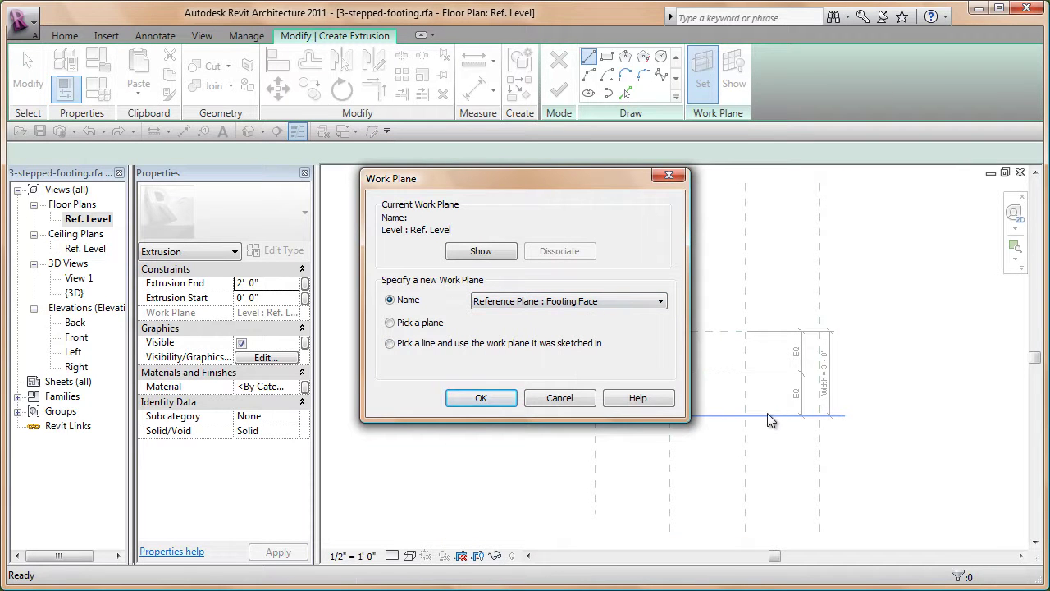
pyautogui.moveTo(586, 184); pyautogui.dragTo(555, 121)
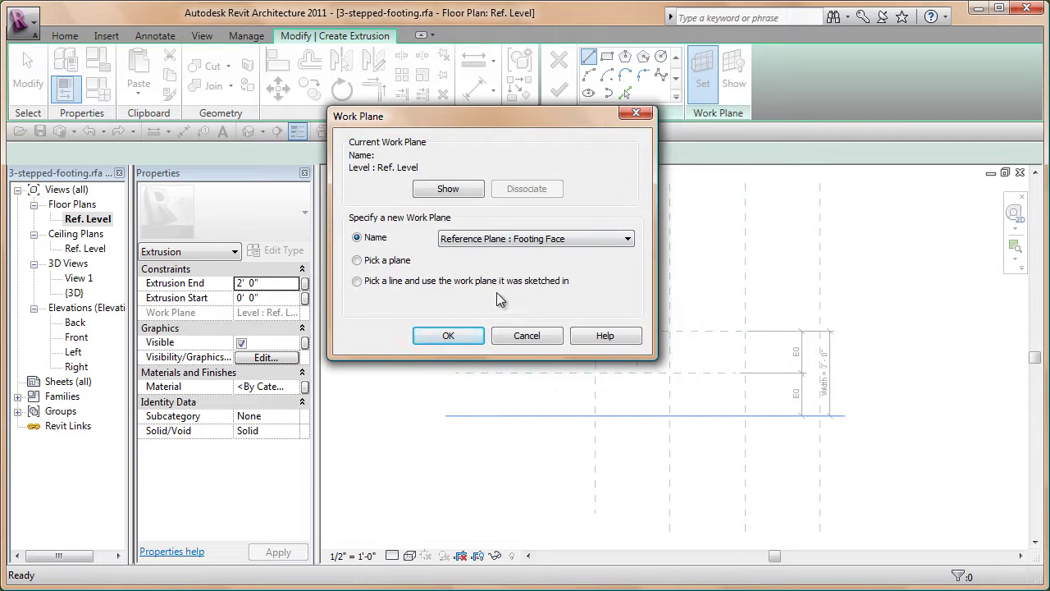
pyautogui.click(449, 336)
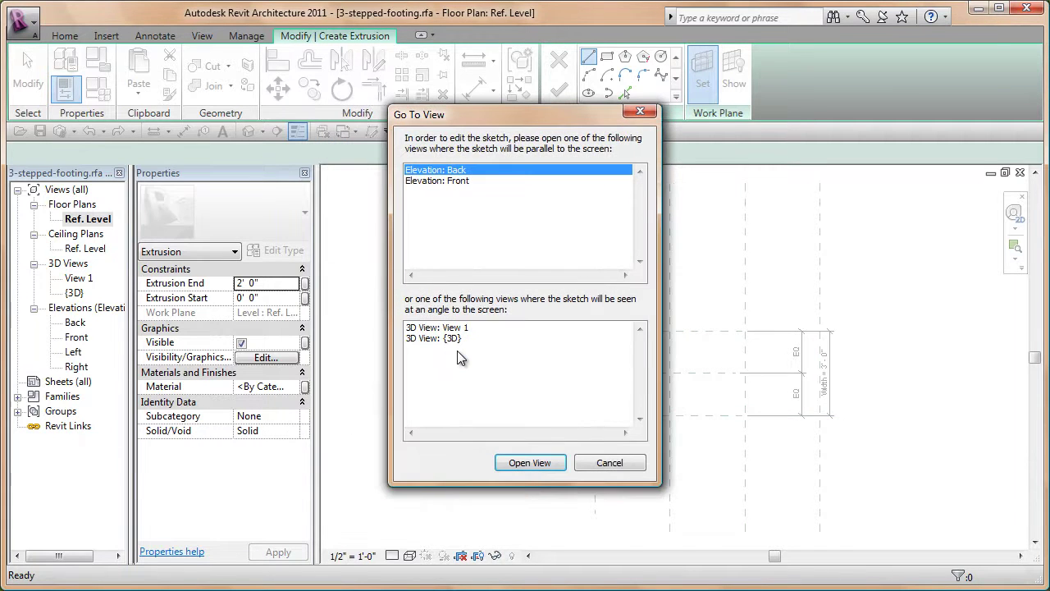
pyautogui.click(453, 180)
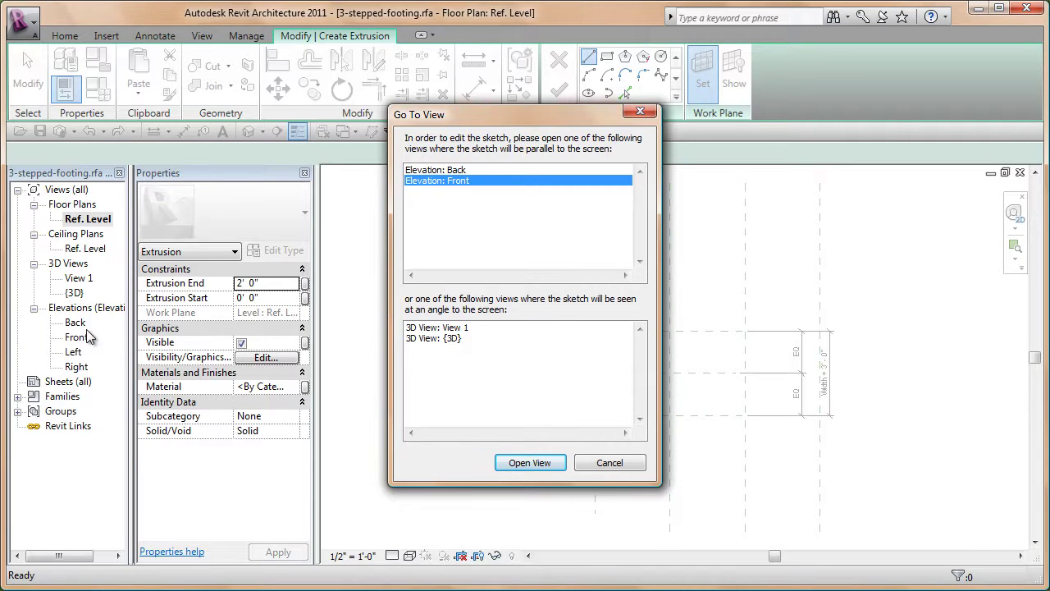
pyautogui.click(548, 462)
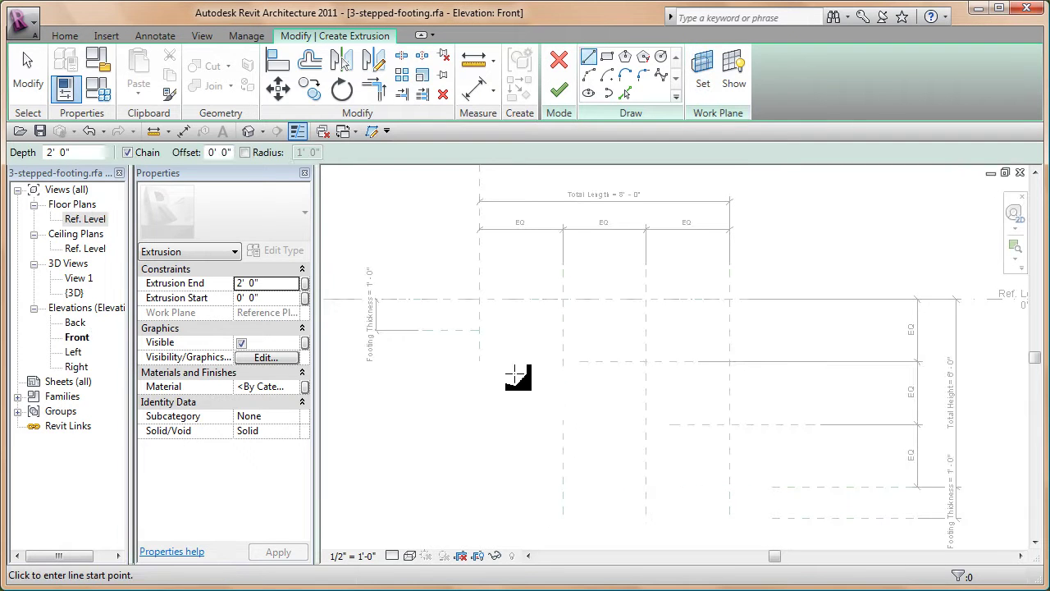
# Pick sketch lines from Ref. Level, the four vertical reference planes and the two horizontal step planes, locking each line to its plane.
pyautogui.click(626, 93)
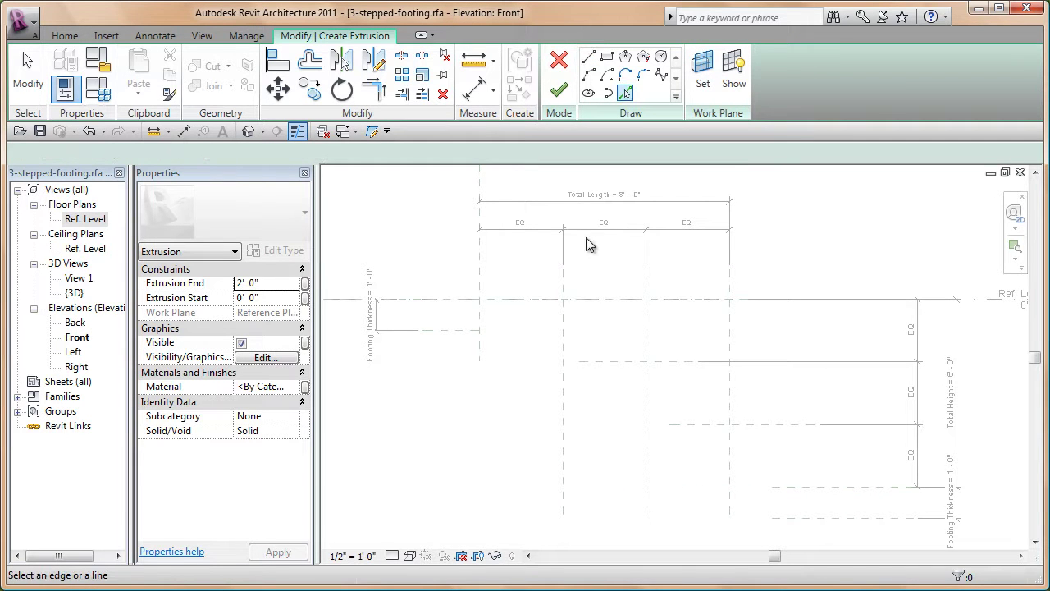
pyautogui.click(515, 301)
pyautogui.click(564, 324)
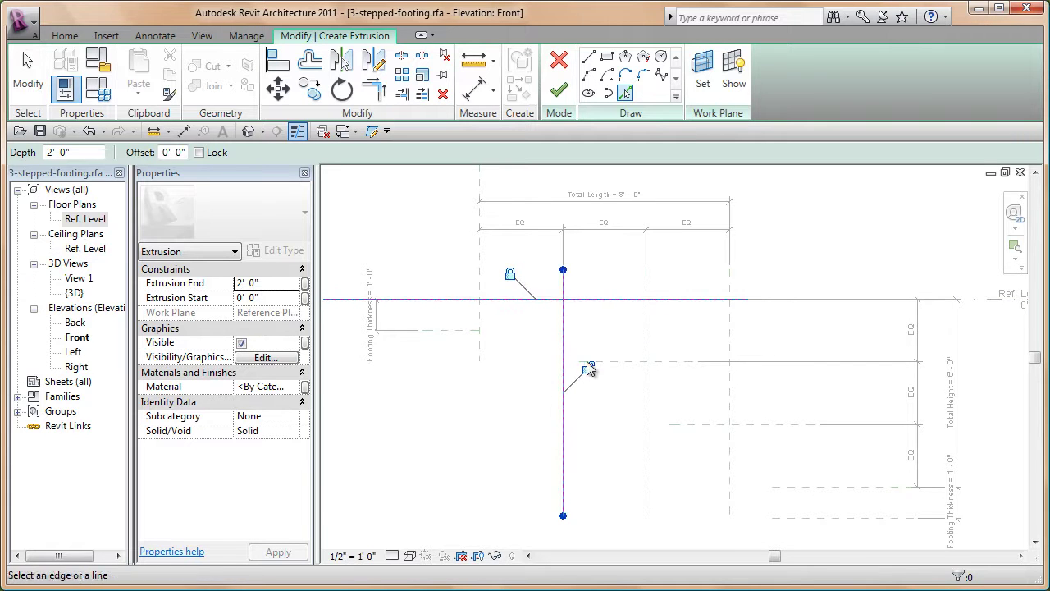
pyautogui.click(624, 365)
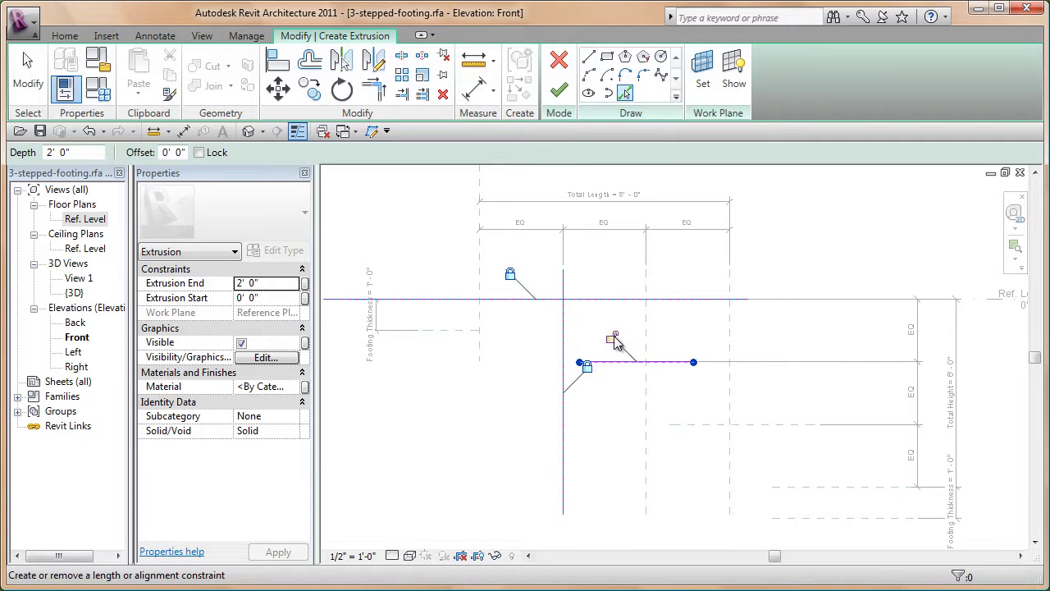
pyautogui.click(647, 409)
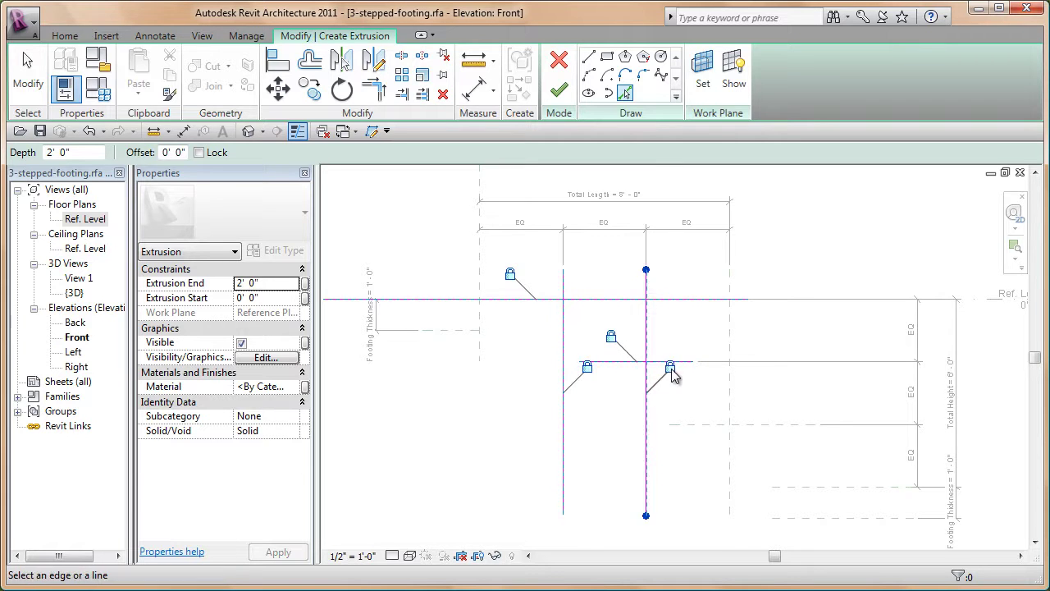
pyautogui.click(695, 424)
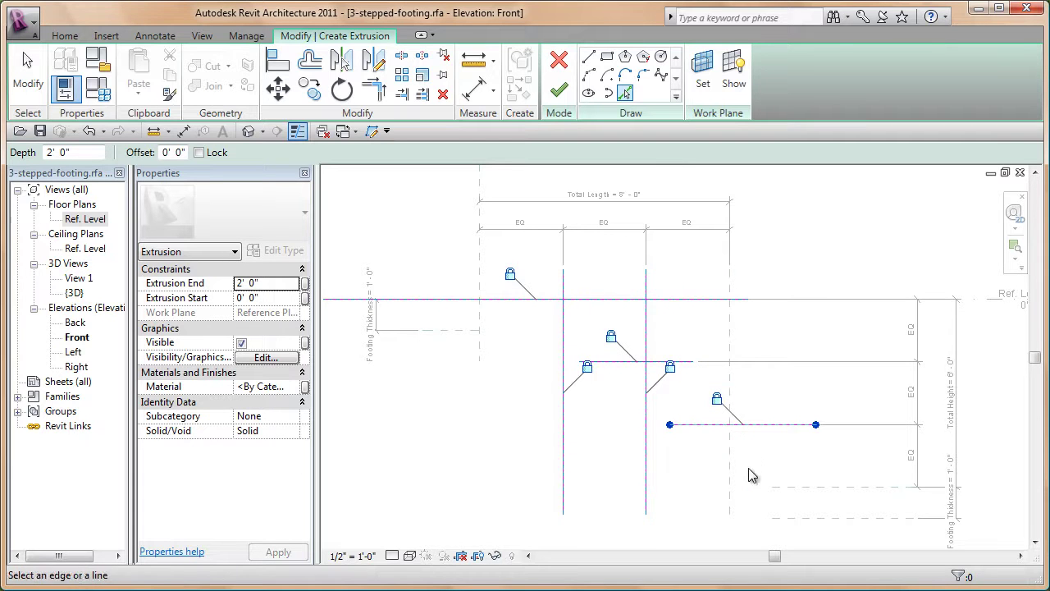
pyautogui.click(732, 462)
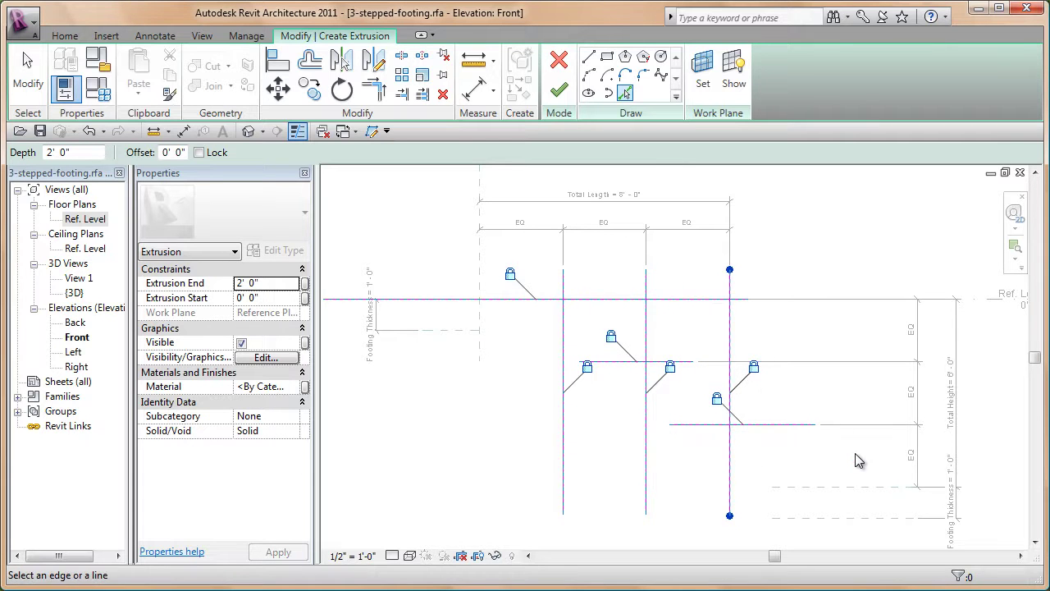
pyautogui.click(480, 260)
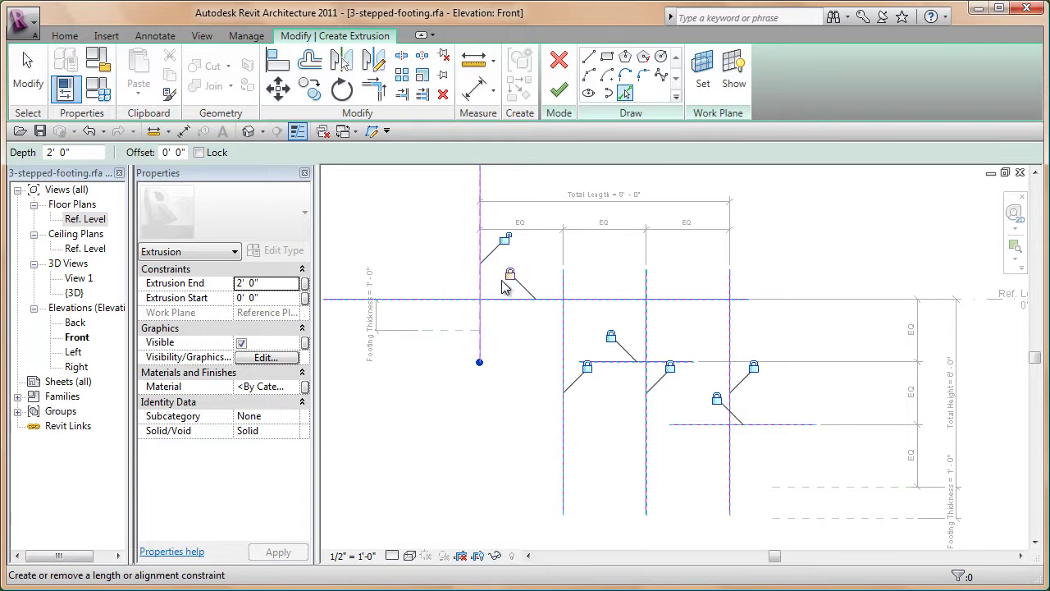
pyautogui.click(505, 242)
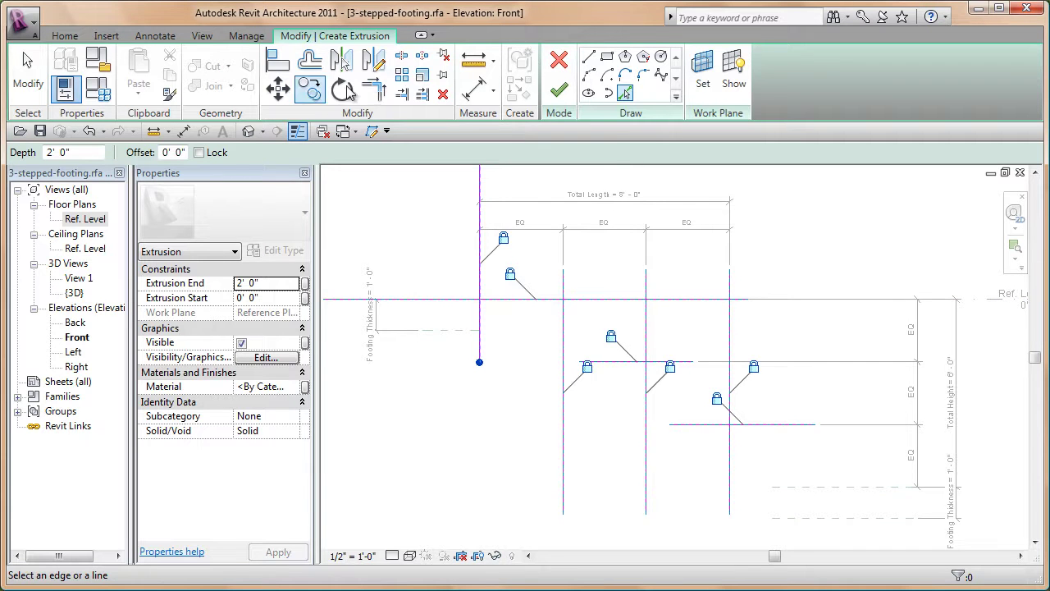
# Trim the picked sketch lines to corners so they form a three-step profile descending from Ref. Level.
pyautogui.click(374, 89)
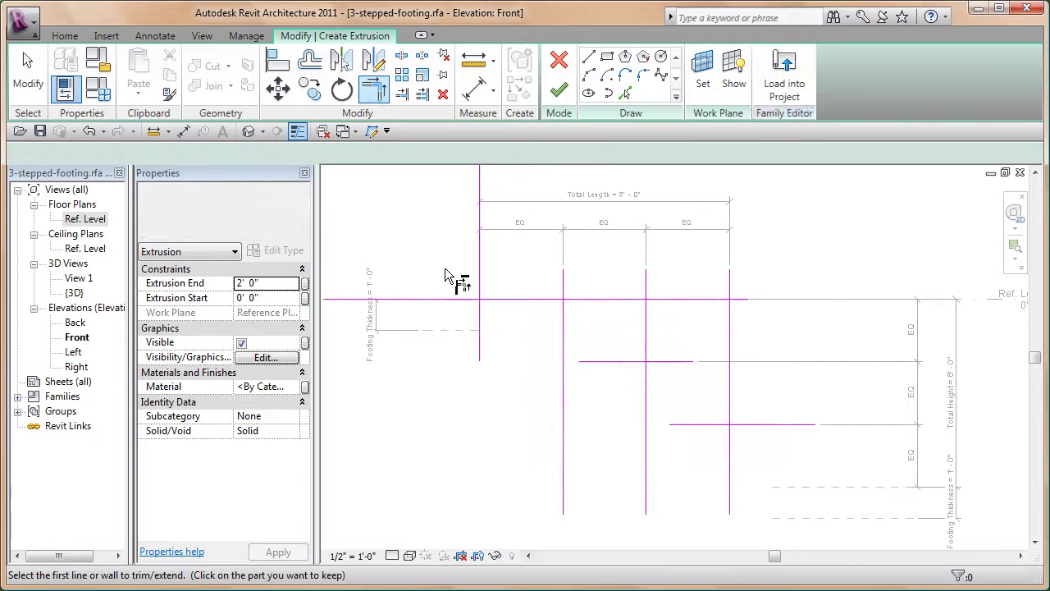
pyautogui.click(480, 320)
pyautogui.click(491, 302)
pyautogui.click(564, 322)
pyautogui.click(548, 302)
pyautogui.click(598, 365)
pyautogui.click(566, 349)
pyautogui.click(629, 362)
pyautogui.click(647, 391)
pyautogui.click(682, 423)
pyautogui.click(647, 414)
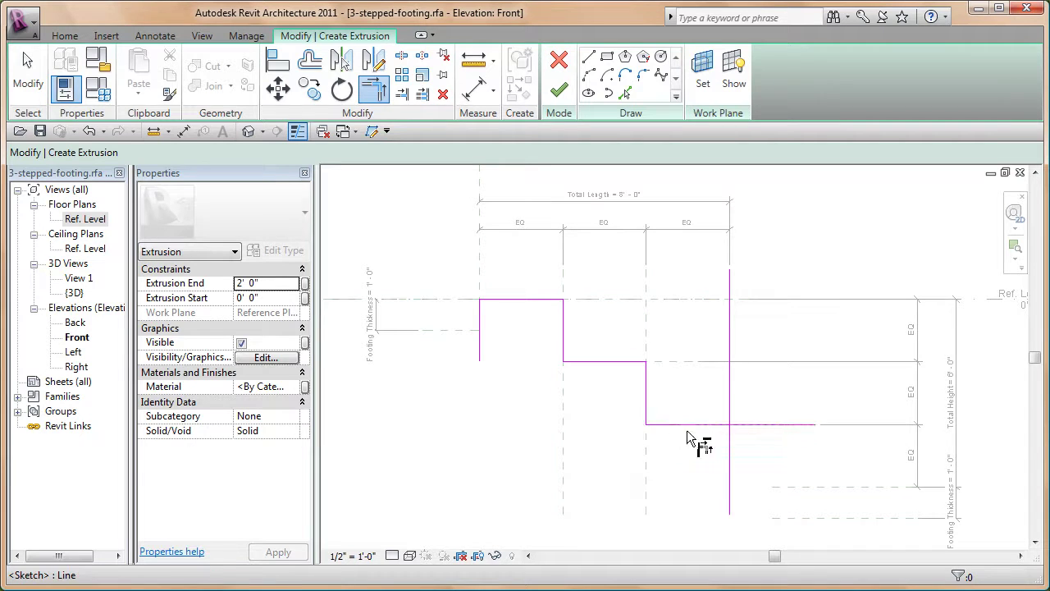
pyautogui.click(701, 425)
pyautogui.click(730, 449)
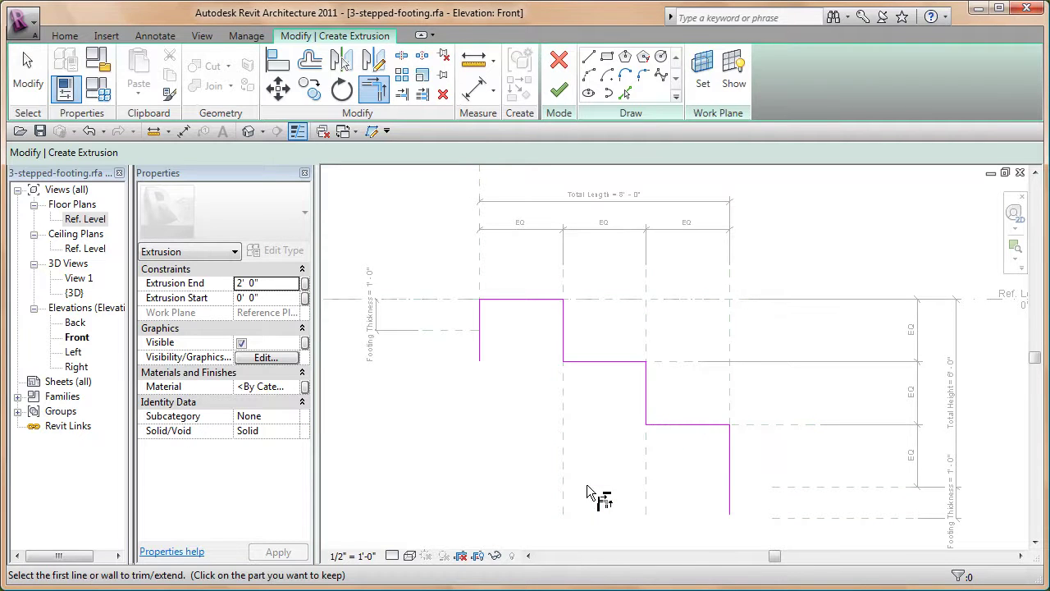
# Align and lock the lower ends of the two outer vertical lines to the lowest equal-spaced plane and the upper Footing Thickness plane.
pyautogui.click(279, 63)
pyautogui.click(808, 490)
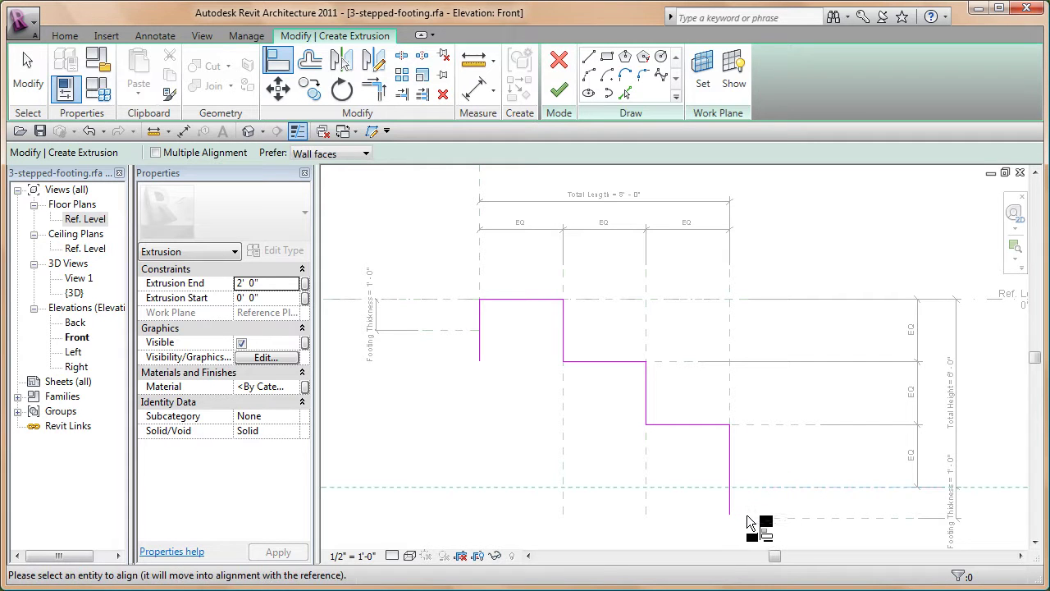
pyautogui.click(742, 515)
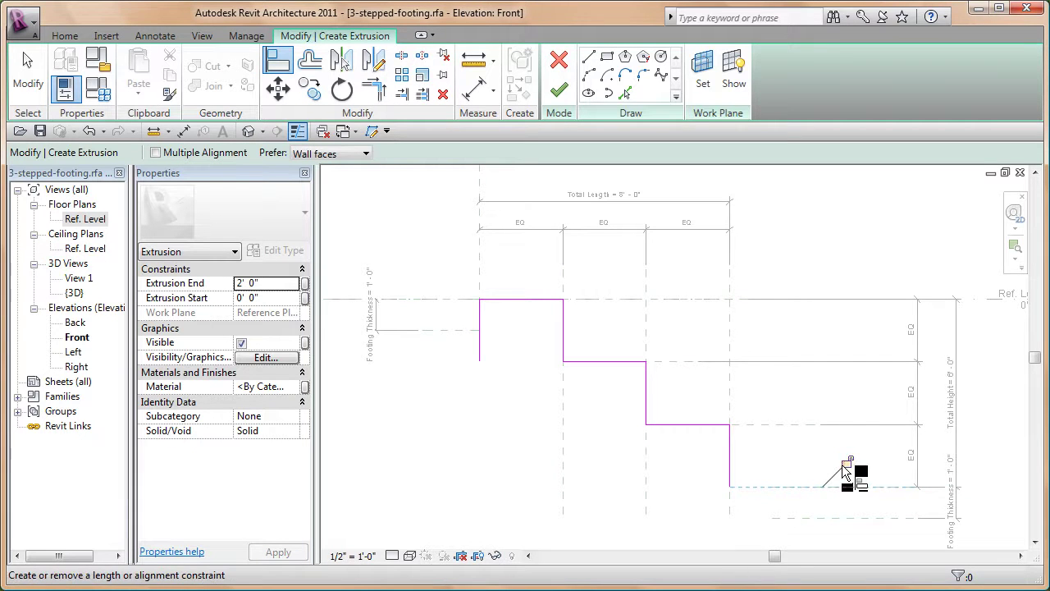
pyautogui.click(845, 464)
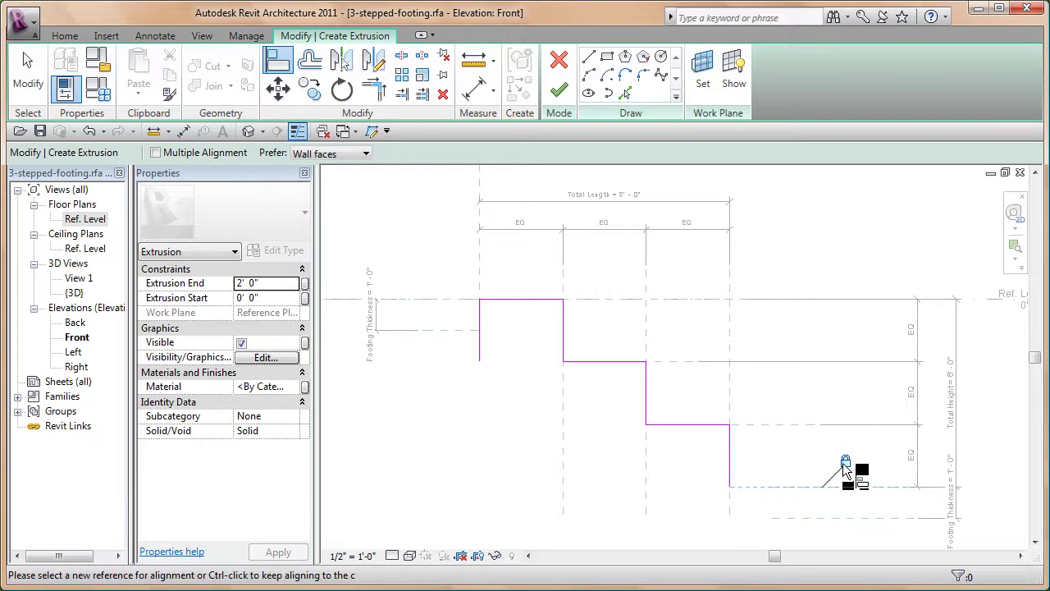
pyautogui.click(465, 328)
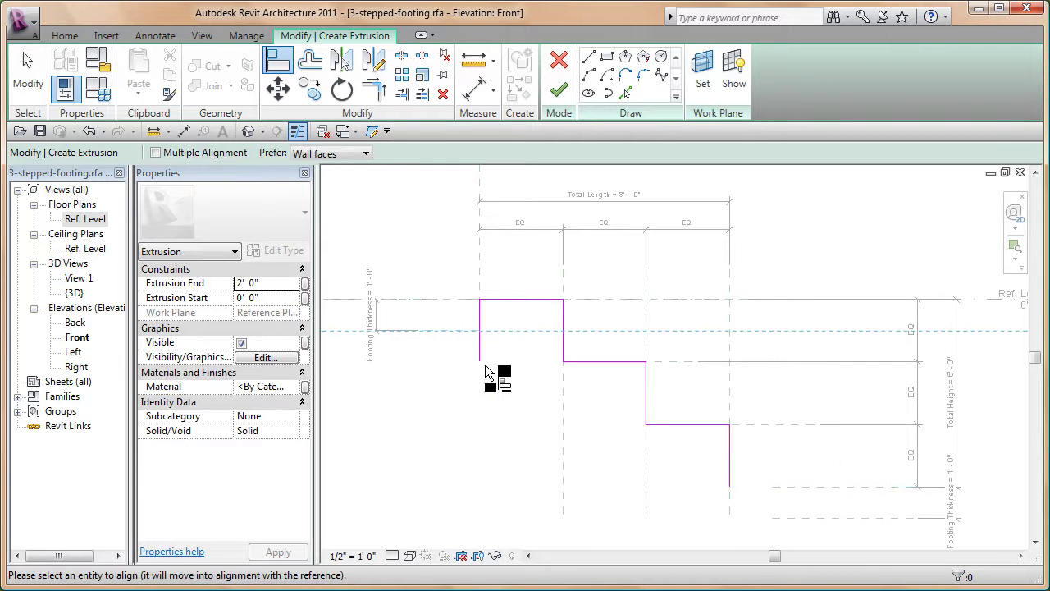
pyautogui.click(481, 361)
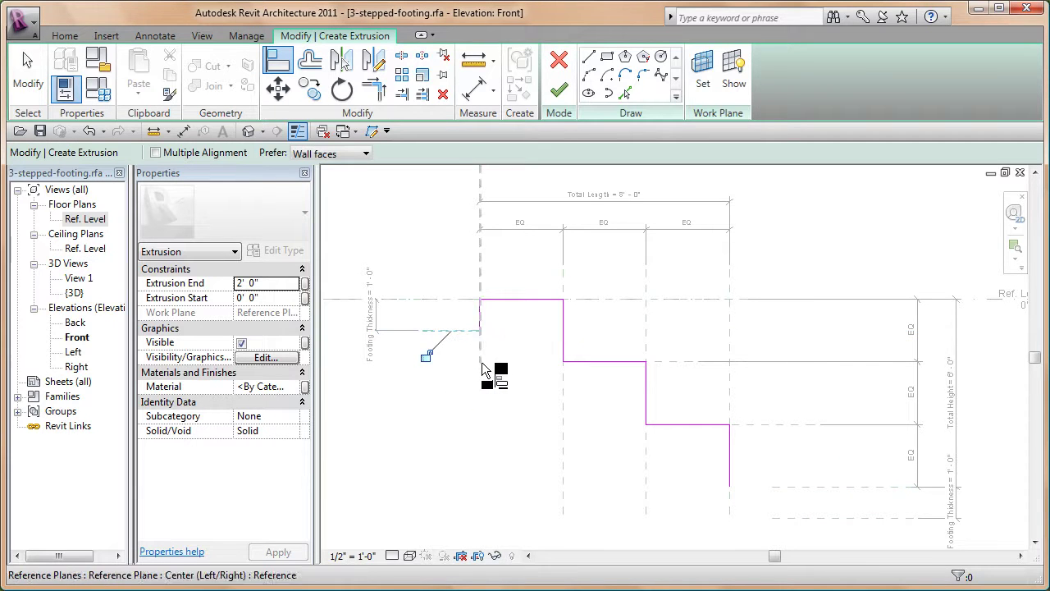
pyautogui.click(426, 355)
# Extend the profile's lowest riser with a vertical line down to the bottom Footing Thickness plane, and align and lock its end there.
pyautogui.press('l')
pyautogui.press('i')
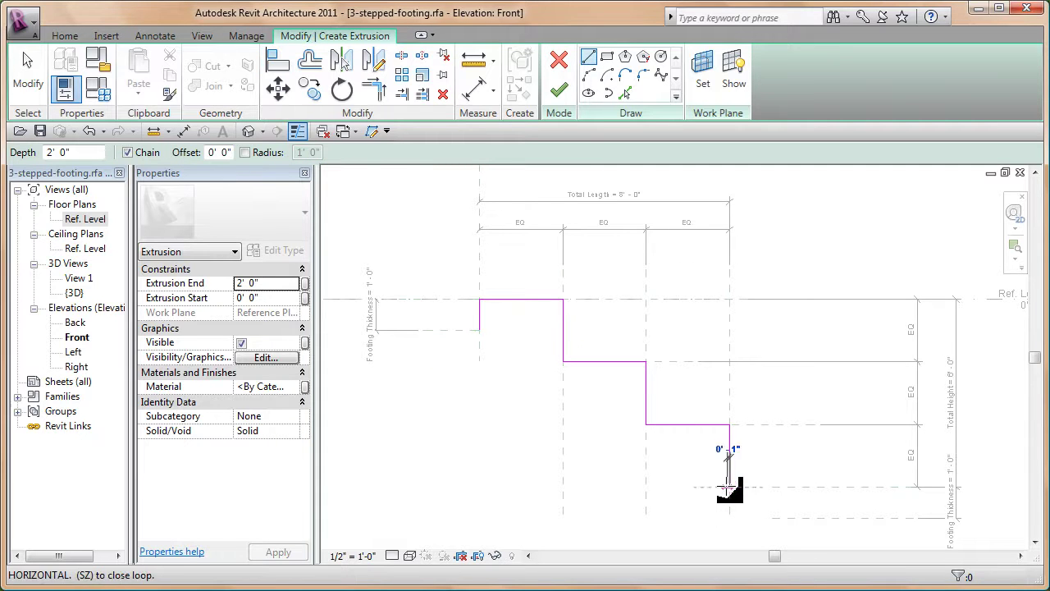
pyautogui.click(729, 486)
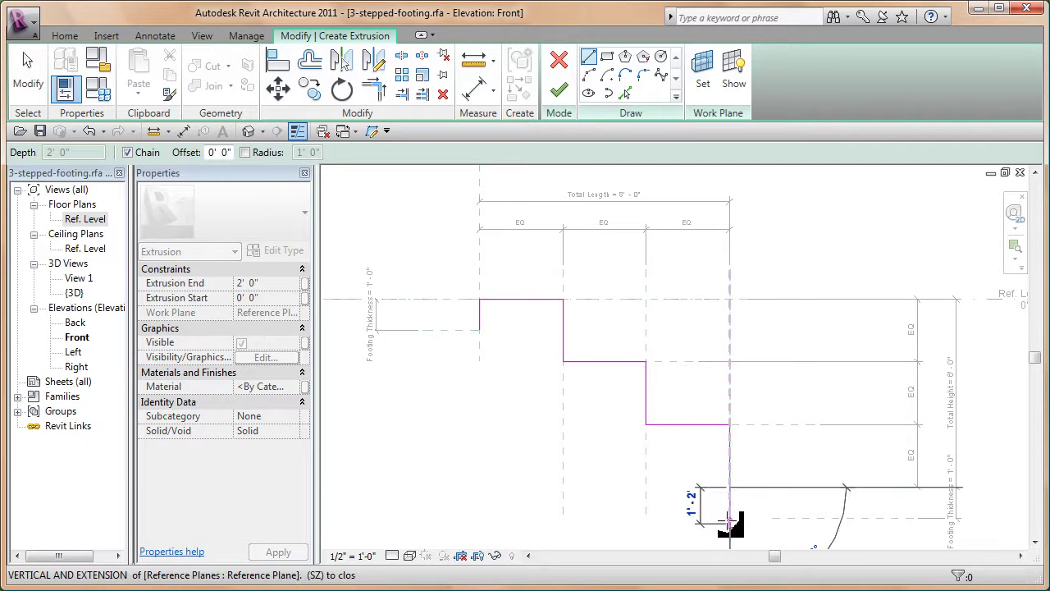
pyautogui.click(729, 518)
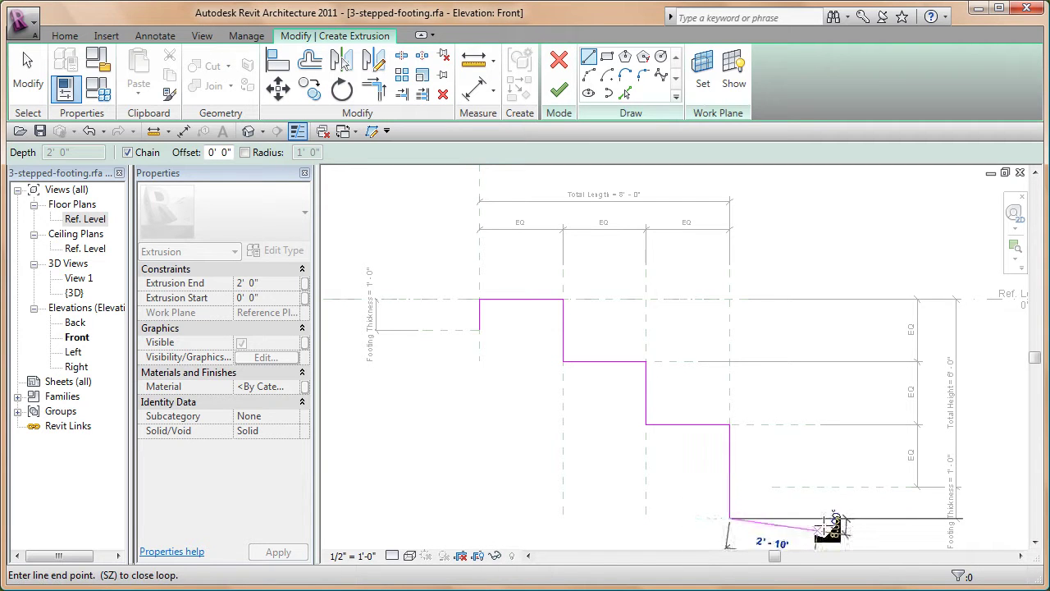
pyautogui.press('Escape')
pyautogui.press('Escape')
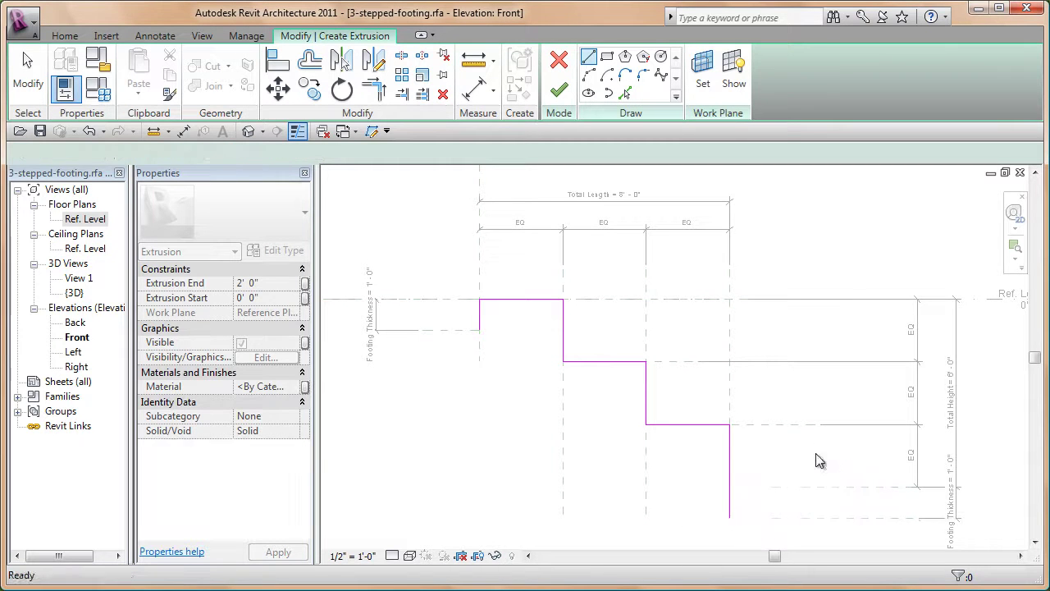
pyautogui.click(277, 61)
pyautogui.click(816, 519)
pyautogui.click(848, 494)
# Close the profile with a diagonal line from the upper footing edge's lower end to the end of the lowest riser.
pyautogui.click(589, 56)
pyautogui.click(482, 333)
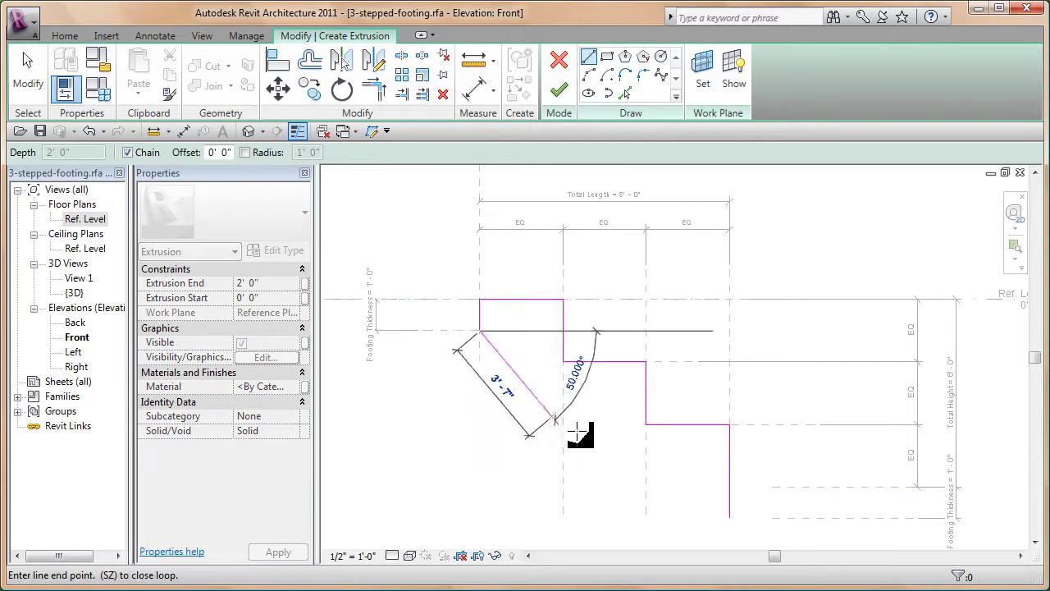
pyautogui.click(731, 519)
pyautogui.press('Escape')
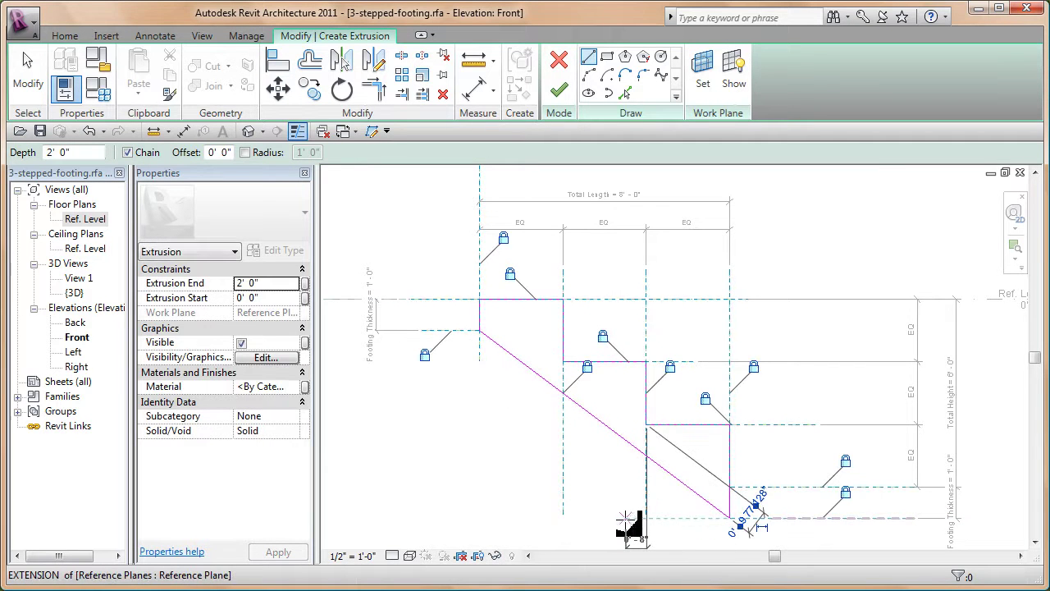
pyautogui.press('Escape')
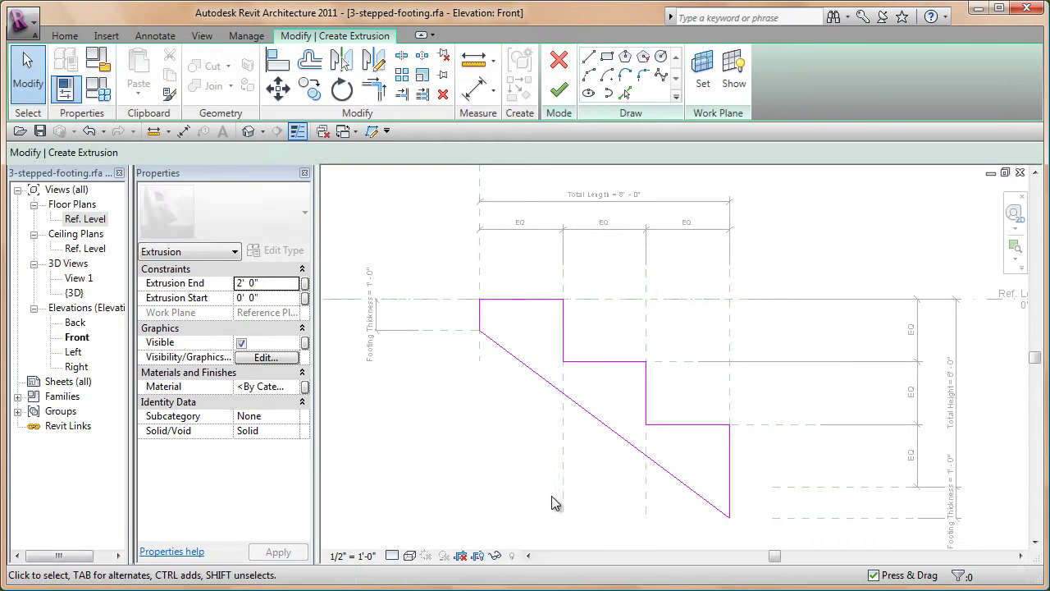
# Finish the sketch to create the stepped footing extrusion and clear the selection.
pyautogui.click(271, 284)
pyautogui.click(560, 93)
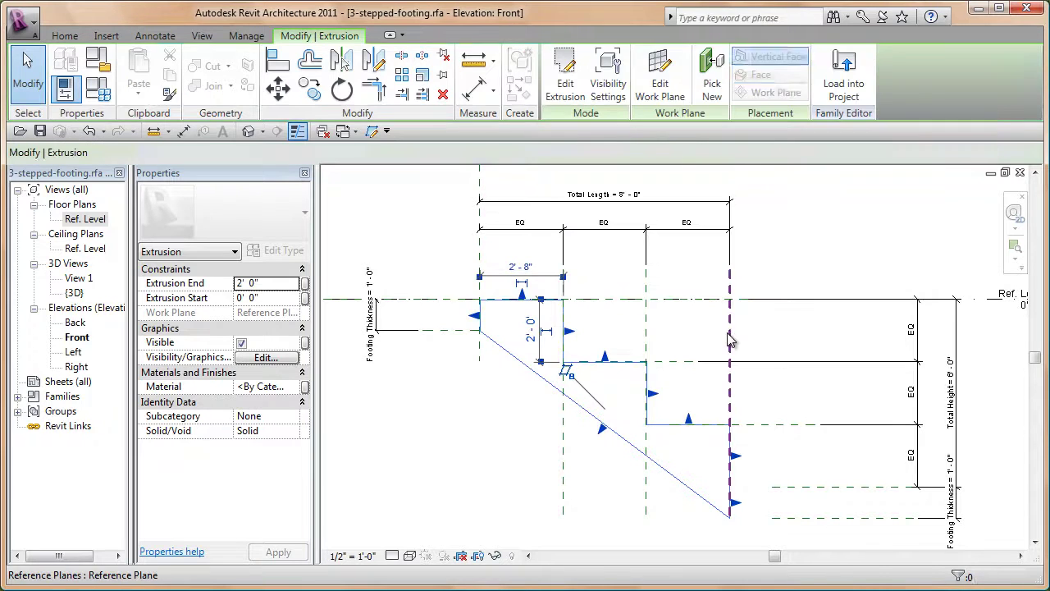
pyautogui.click(800, 238)
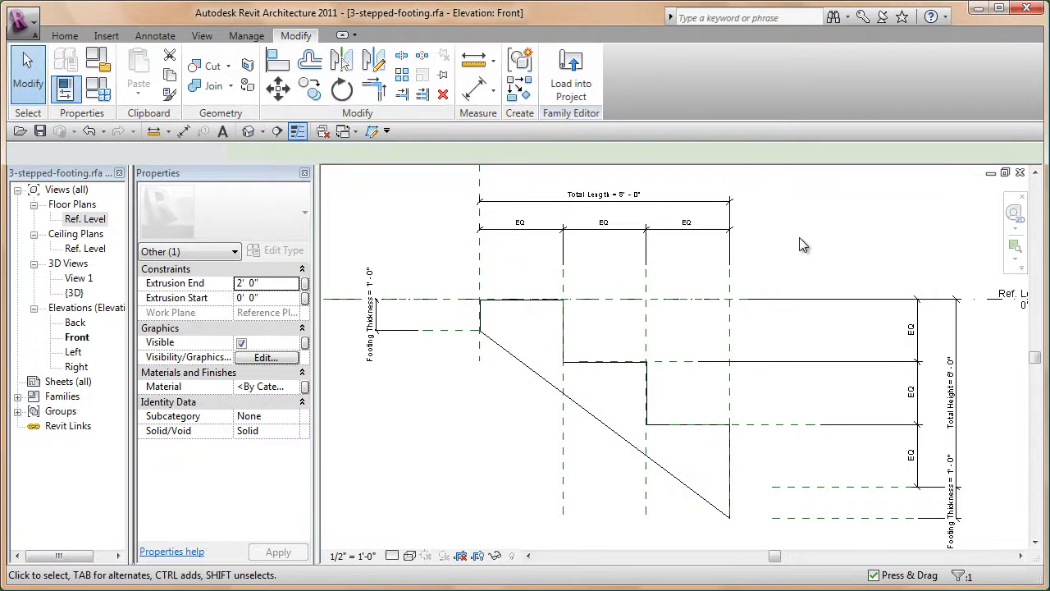
# In the Ref. Level plan, align and lock the extrusion's two long edges to the outer Width reference planes.
pyautogui.click(251, 132)
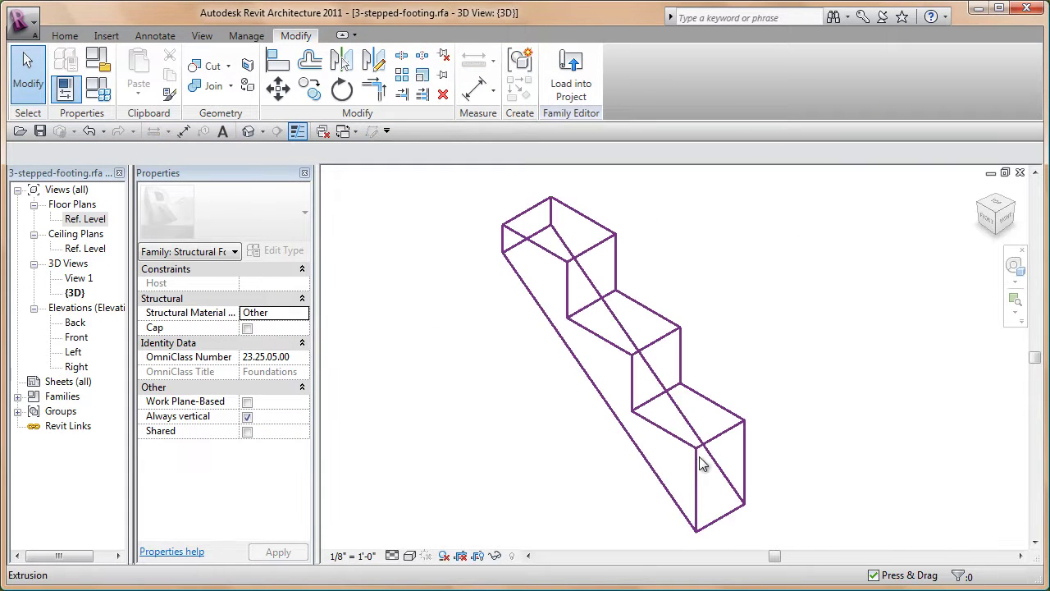
pyautogui.doubleClick(85, 219)
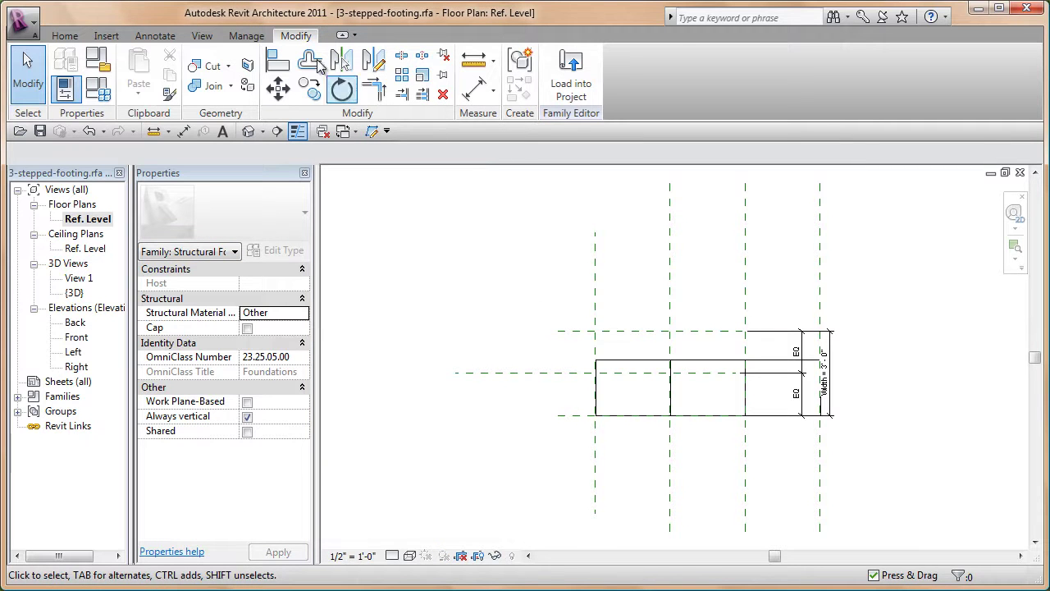
pyautogui.click(277, 59)
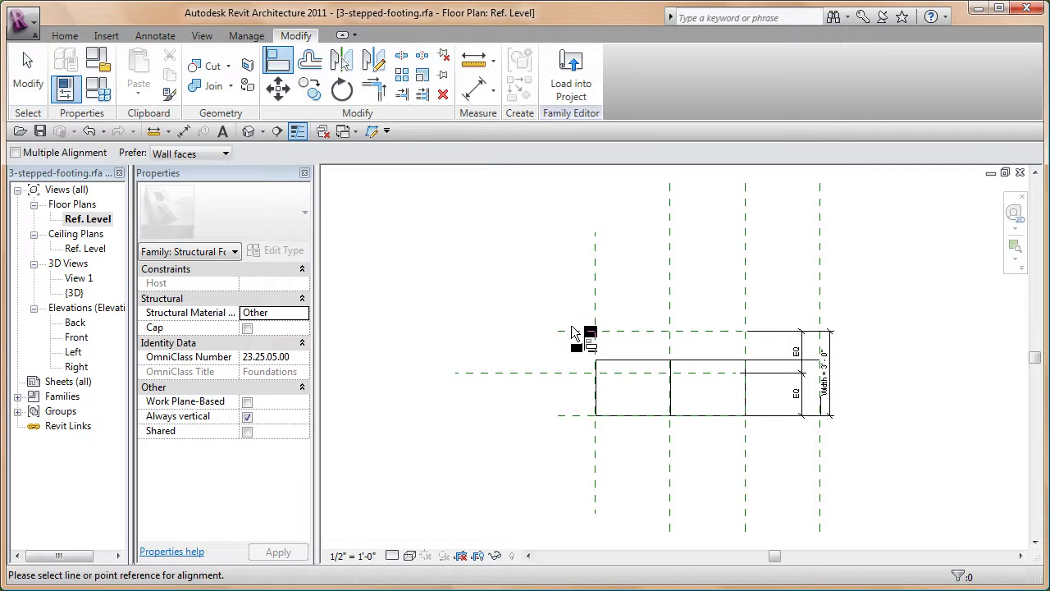
pyautogui.click(581, 331)
pyautogui.click(607, 360)
pyautogui.click(714, 307)
pyautogui.click(588, 415)
pyautogui.click(668, 416)
pyautogui.click(664, 442)
pyautogui.press('Escape')
pyautogui.press('Escape')
# Move the Width dimension and the equal-spacing dimension clear of the footing's end in the plan.
pyautogui.moveTo(658, 483); pyautogui.dragTo(552, 478, button='middle')
pyautogui.scroll(1, 719, 380)
pyautogui.moveTo(728, 337); pyautogui.dragTo(855, 343)
pyautogui.moveTo(697, 344); pyautogui.dragTo(786, 351)
pyautogui.press('Escape')
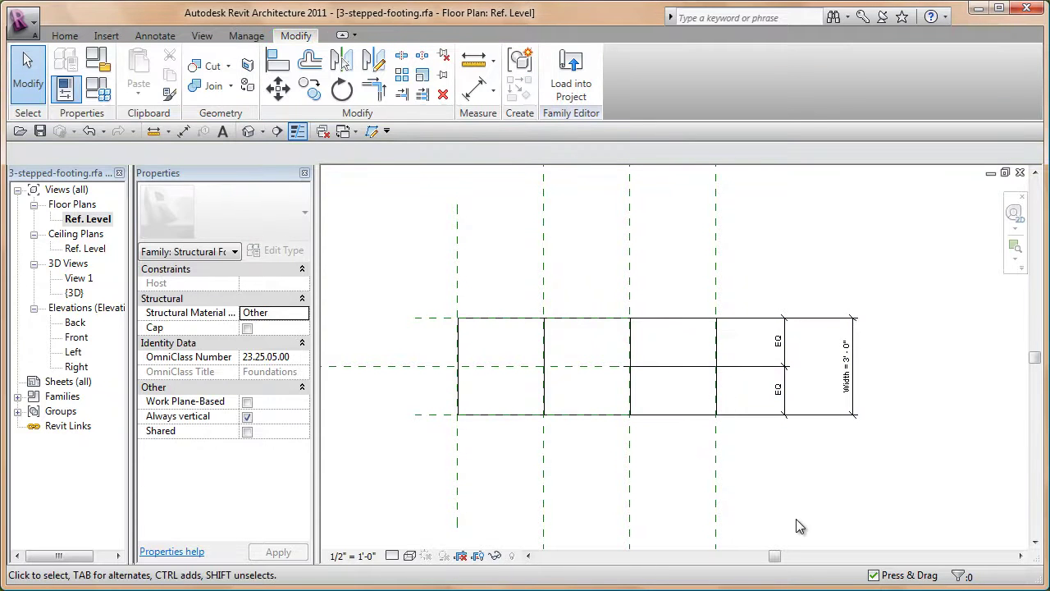
pyautogui.scroll(3, 717, 410)
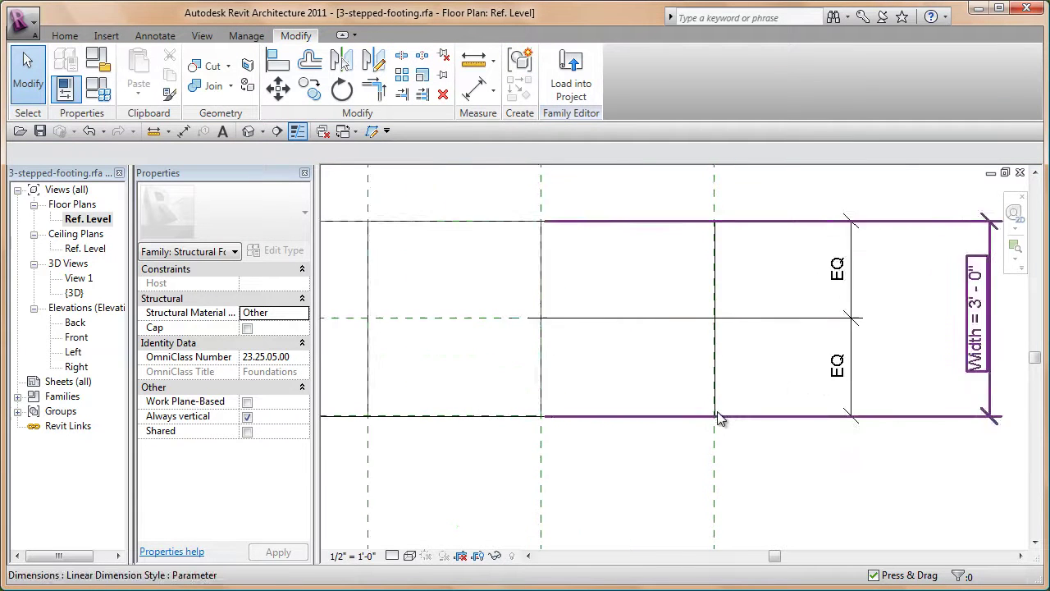
pyautogui.scroll(-3, 799, 429)
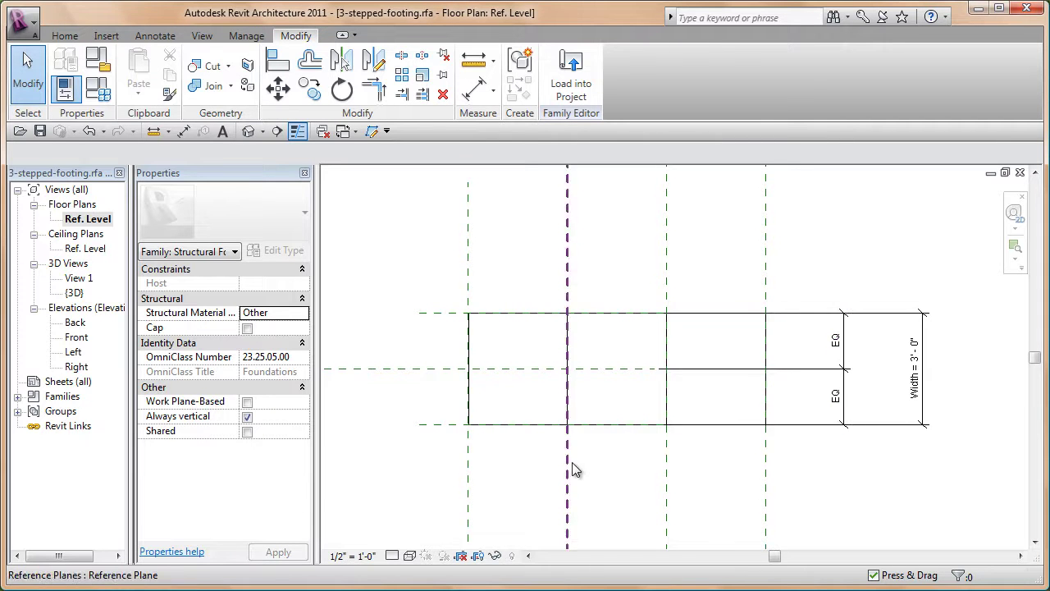
# With the footing shown in 3D, flex the family by applying a Width of 5' 0" and a Total Length of 11' 6".
pyautogui.click(249, 134)
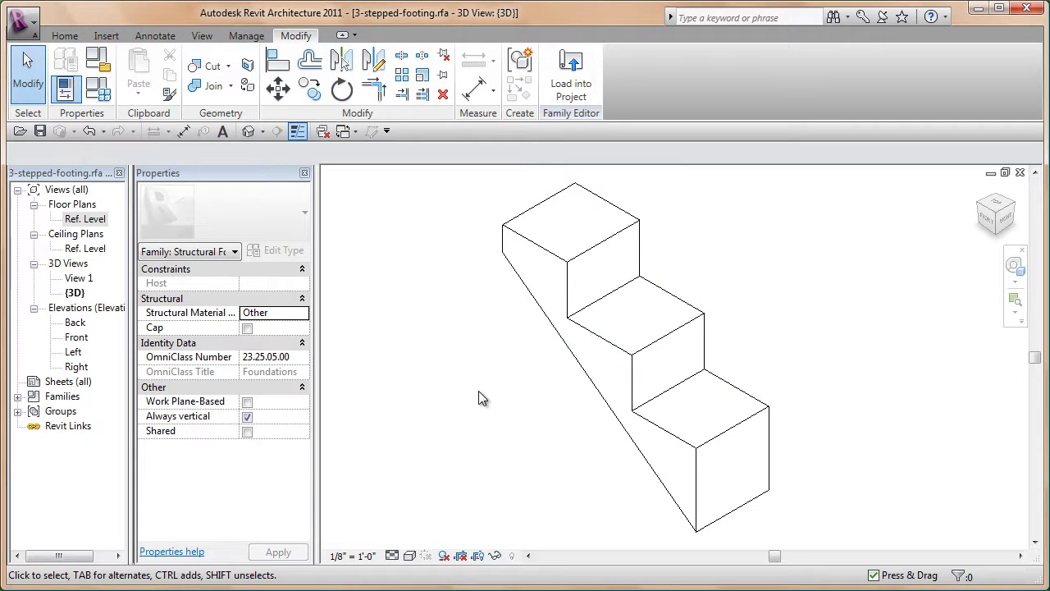
pyautogui.keyDown('shift'); pyautogui.moveTo(479, 398); pyautogui.dragTo(641, 395, button='middle'); pyautogui.keyUp('shift')
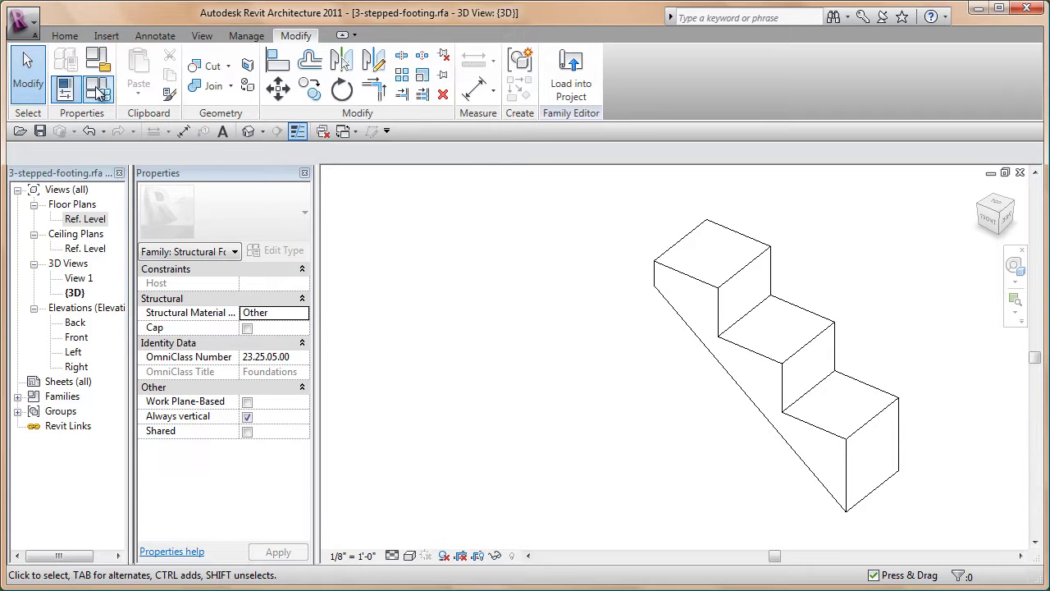
pyautogui.click(96, 90)
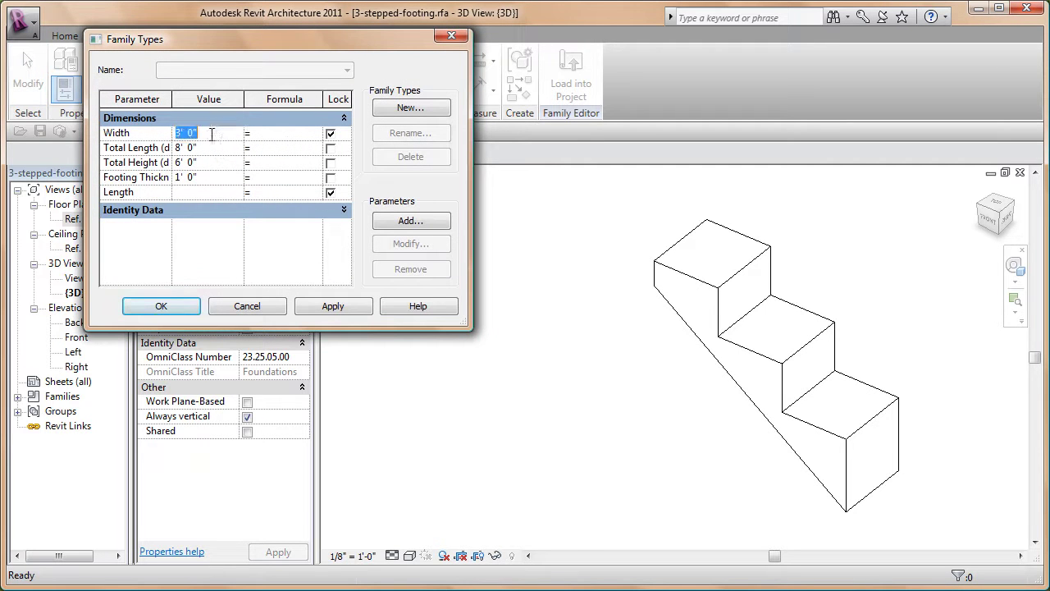
pyautogui.write('5')
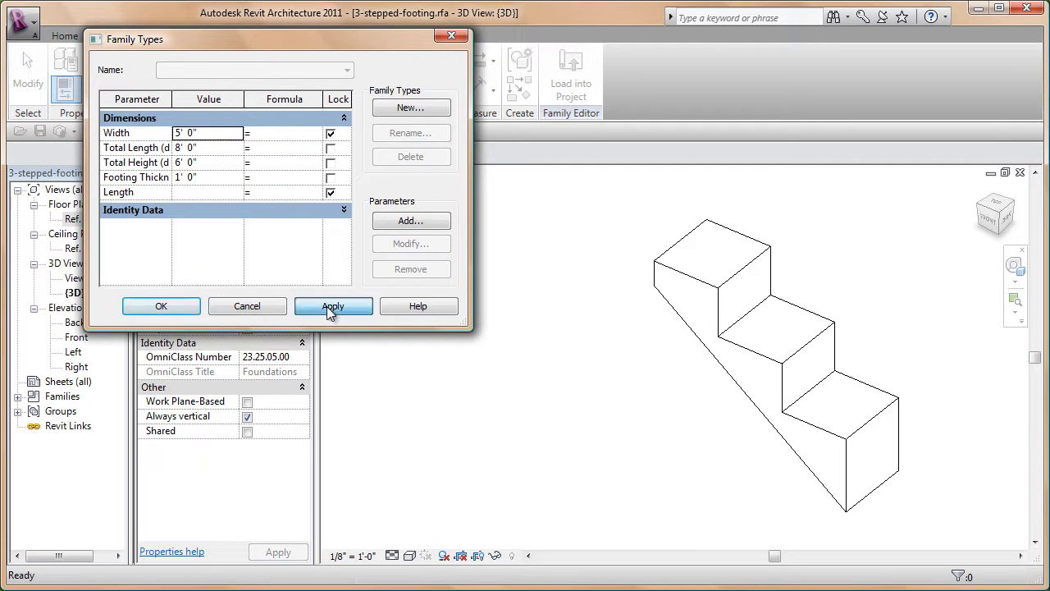
pyautogui.click(327, 306)
pyautogui.click(208, 148)
pyautogui.doubleClick(211, 147)
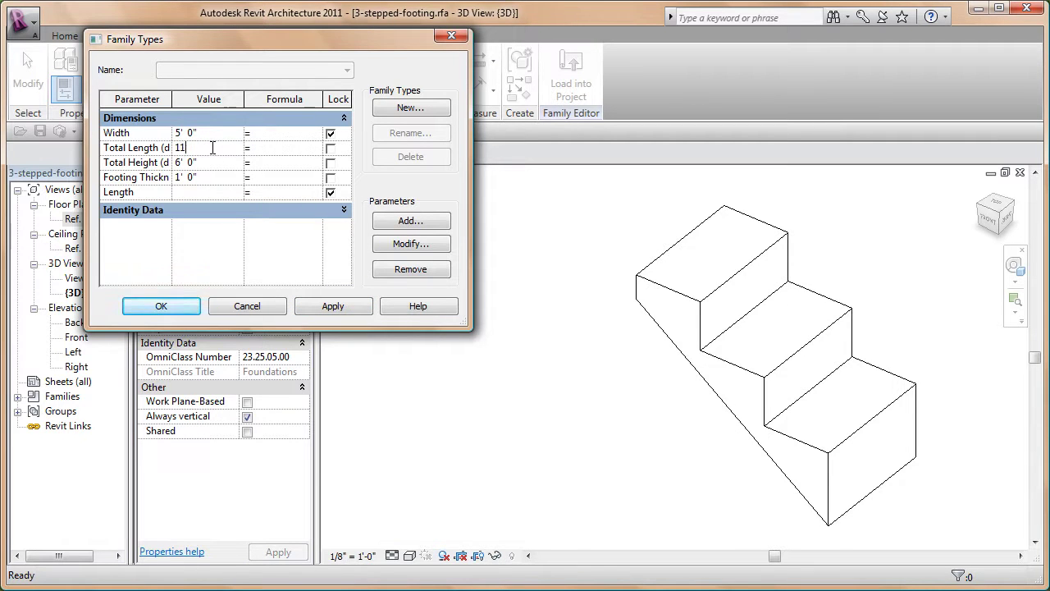
pyautogui.write('11 6')
pyautogui.click(353, 309)
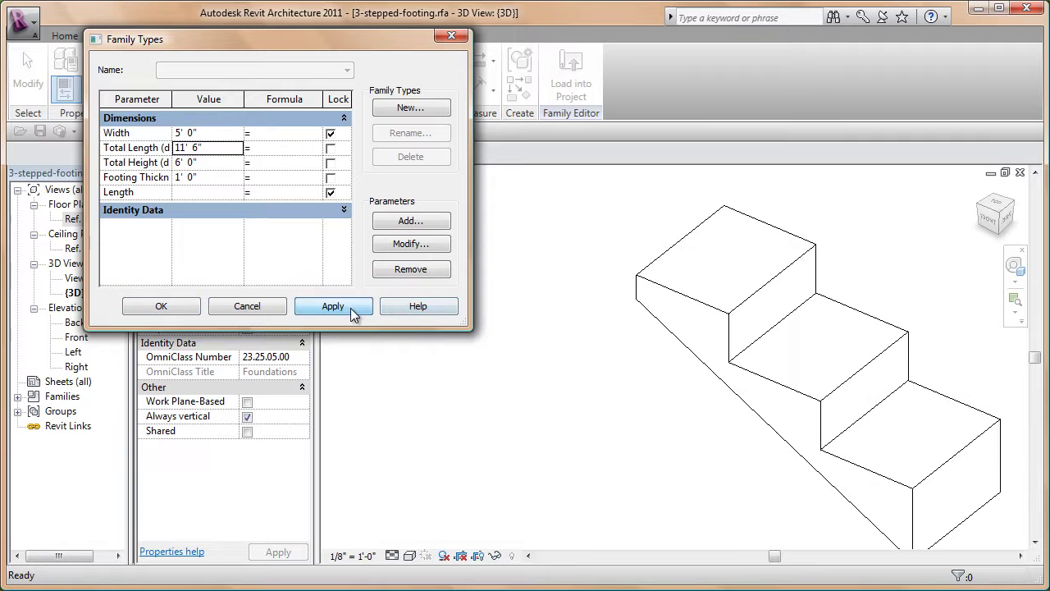
# Apply a Total Height of 7' 8" and a Footing Thickness of 1' 6" to the family.
pyautogui.doubleClick(212, 163)
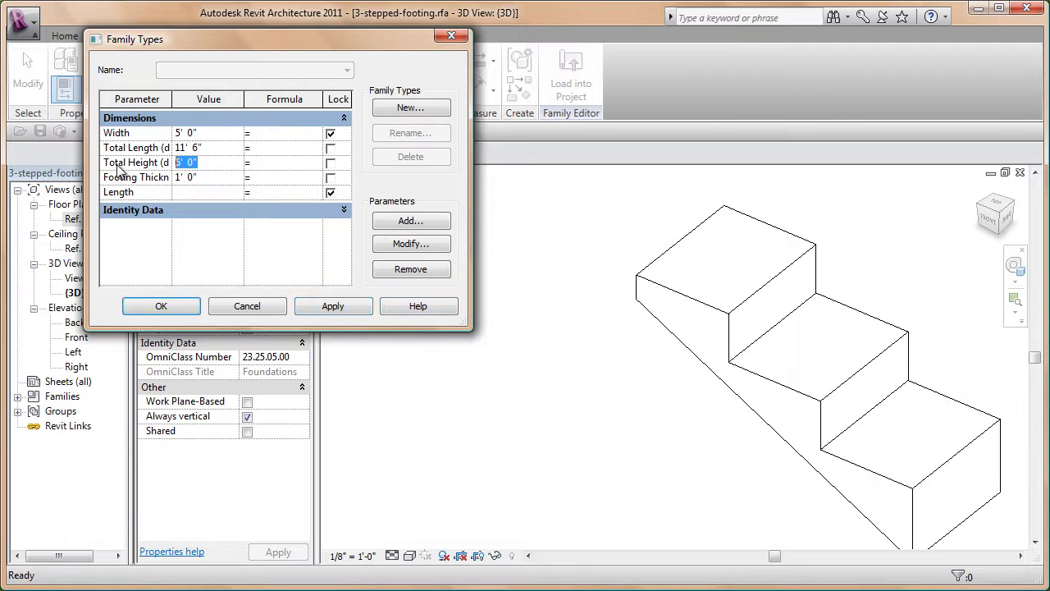
pyautogui.write('7 8')
pyautogui.click(336, 307)
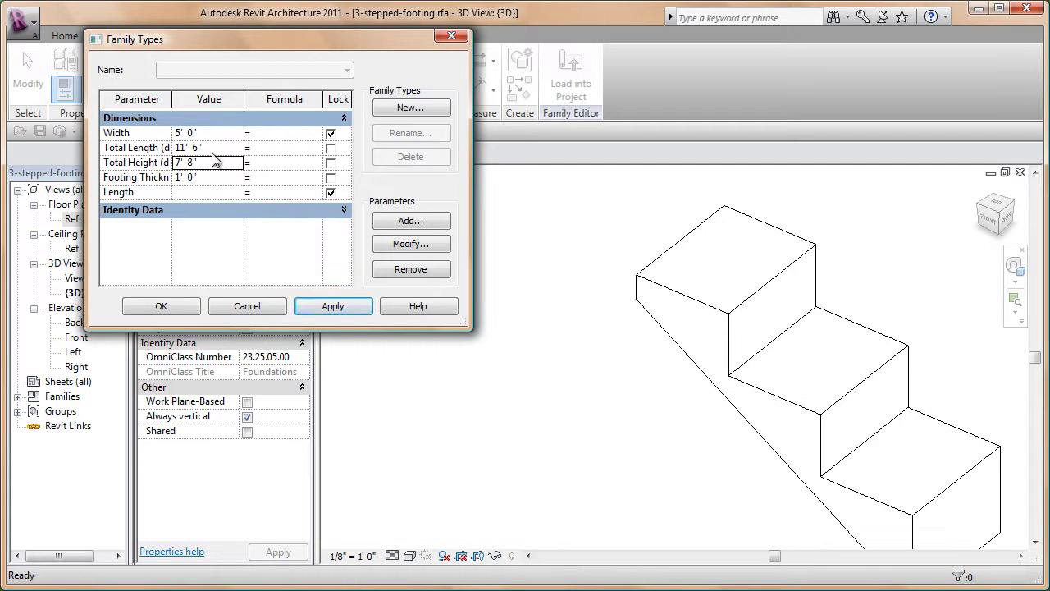
pyautogui.click(201, 176)
pyautogui.moveTo(213, 177); pyautogui.dragTo(137, 179)
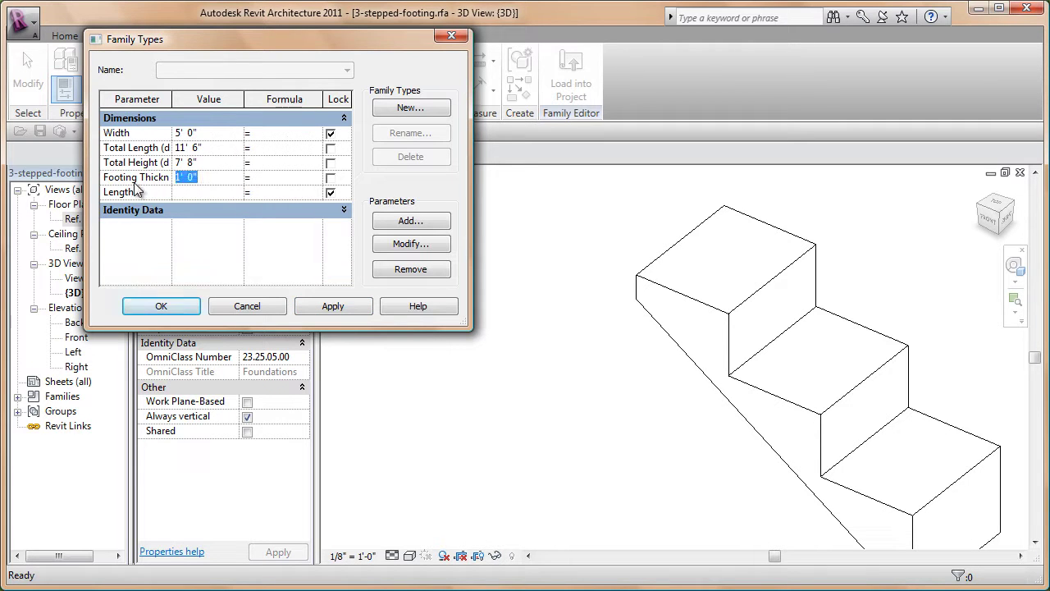
pyautogui.write("1'")
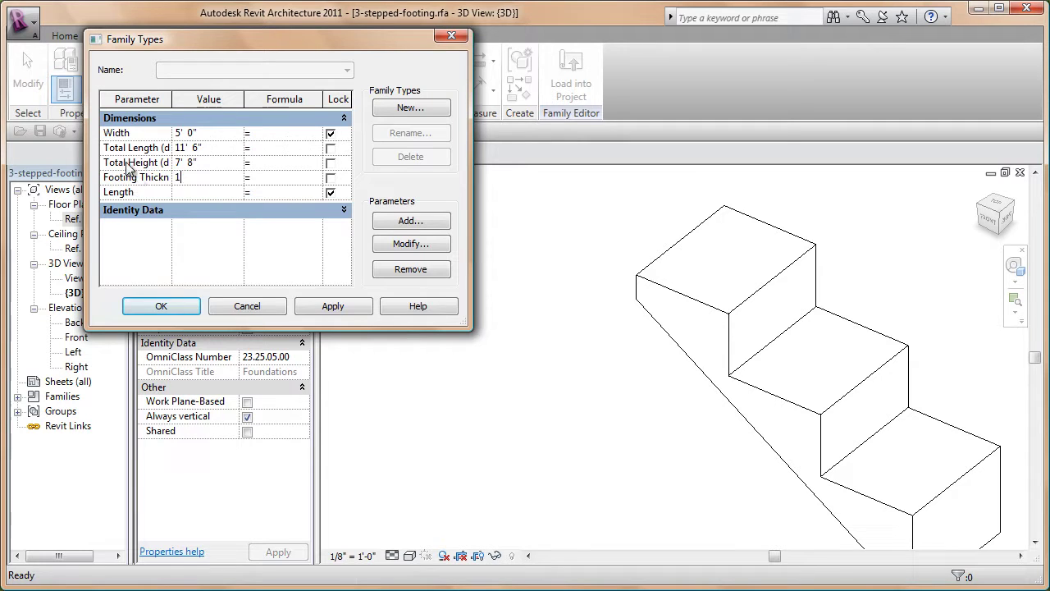
pyautogui.write(' 6')
pyautogui.click(333, 306)
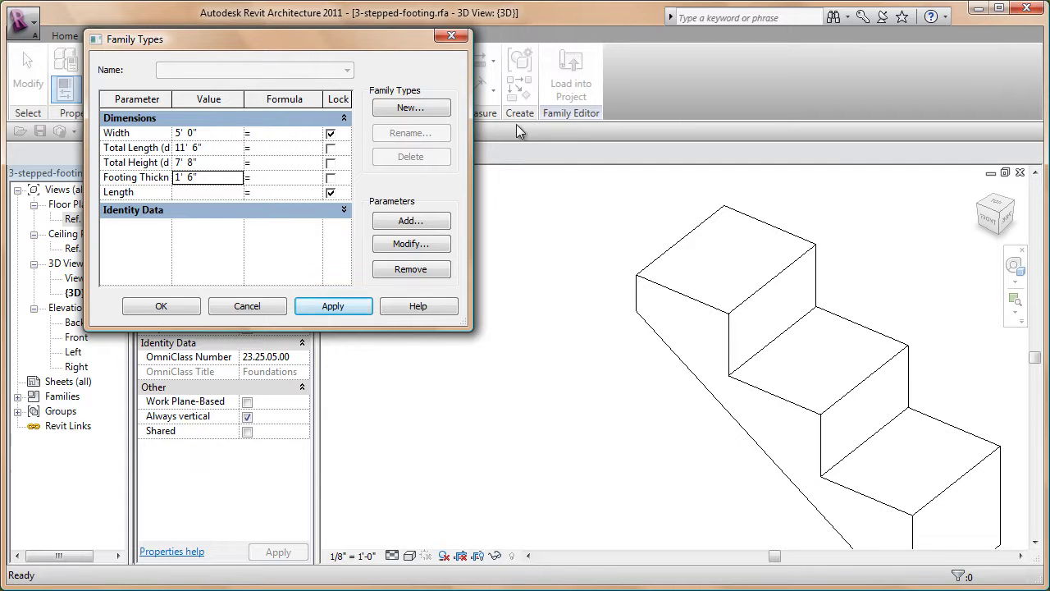
# Add an instance family parameter named Footing Material, of type Material, grouped under Materials and Finishes.
pyautogui.click(426, 222)
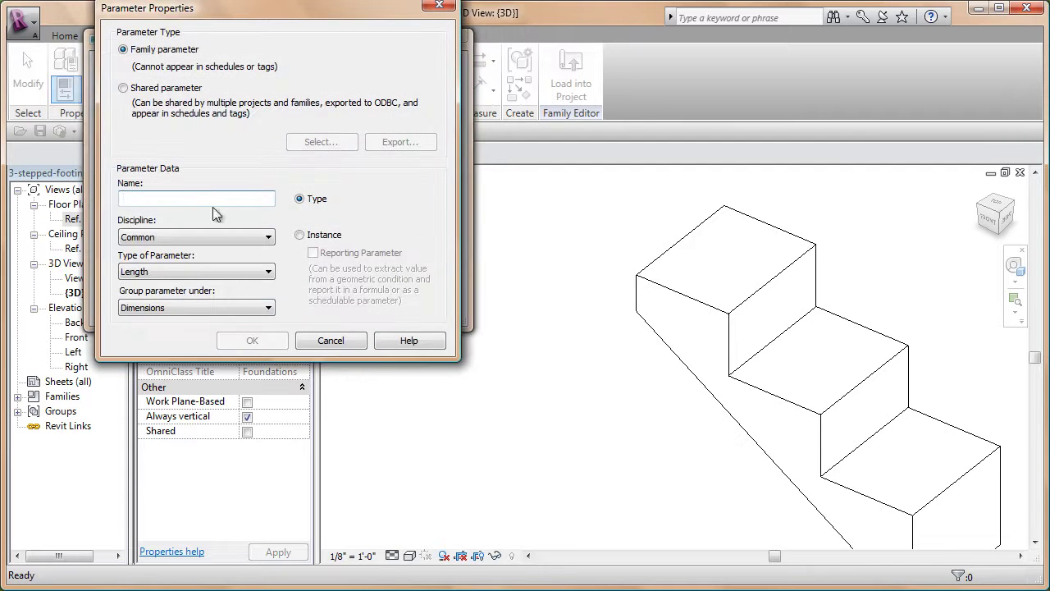
pyautogui.write('F')
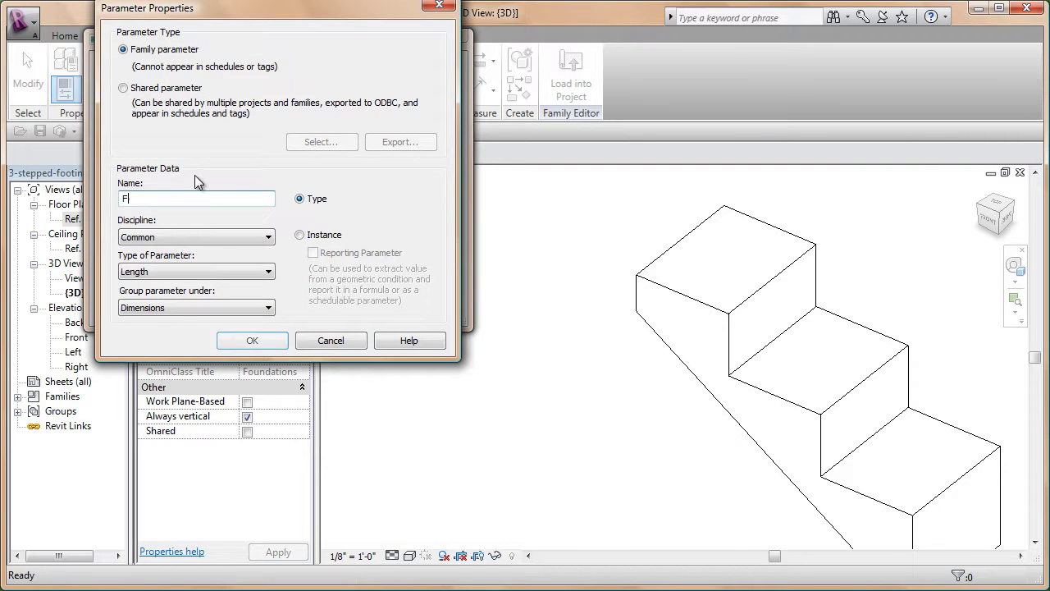
pyautogui.write('ooting Material')
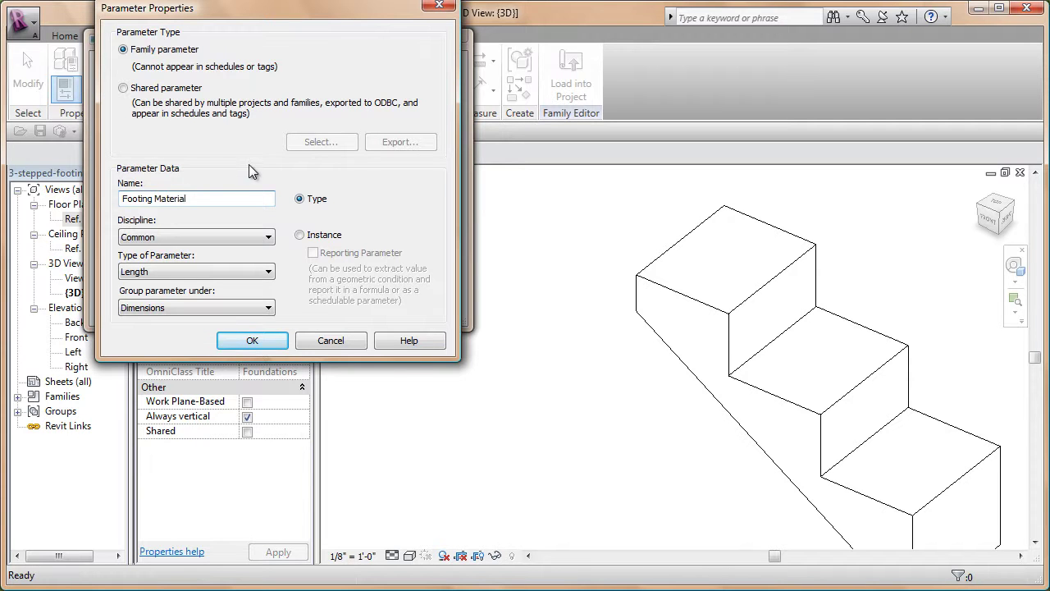
pyautogui.click(158, 273)
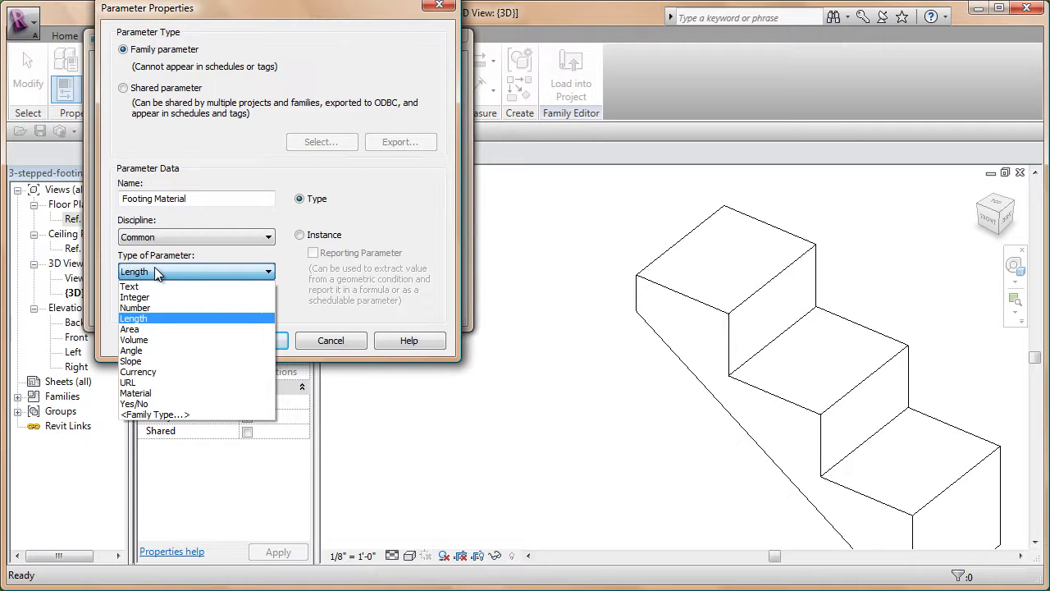
pyautogui.click(144, 392)
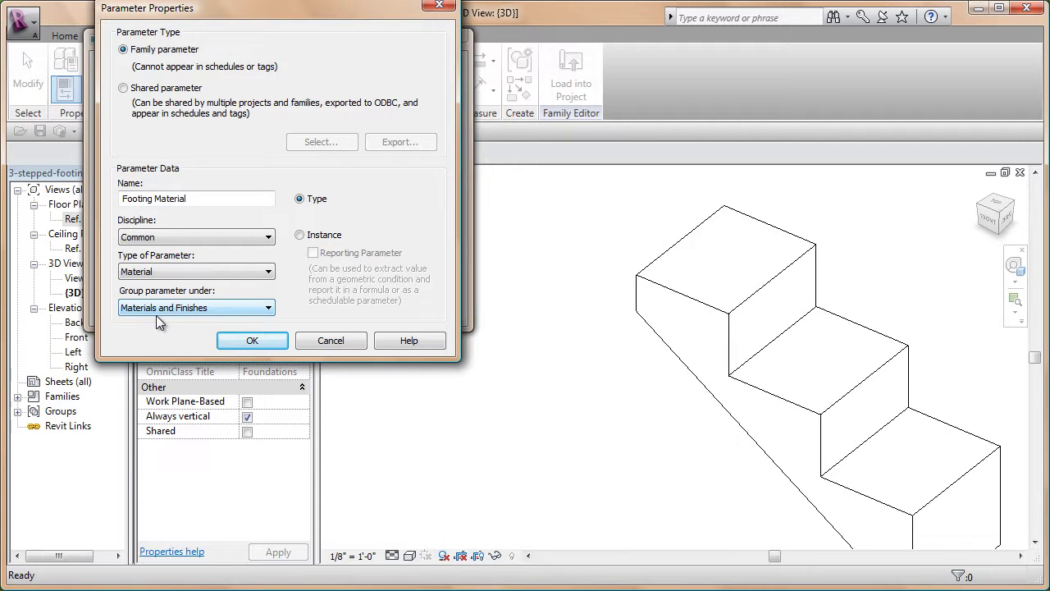
pyautogui.click(320, 237)
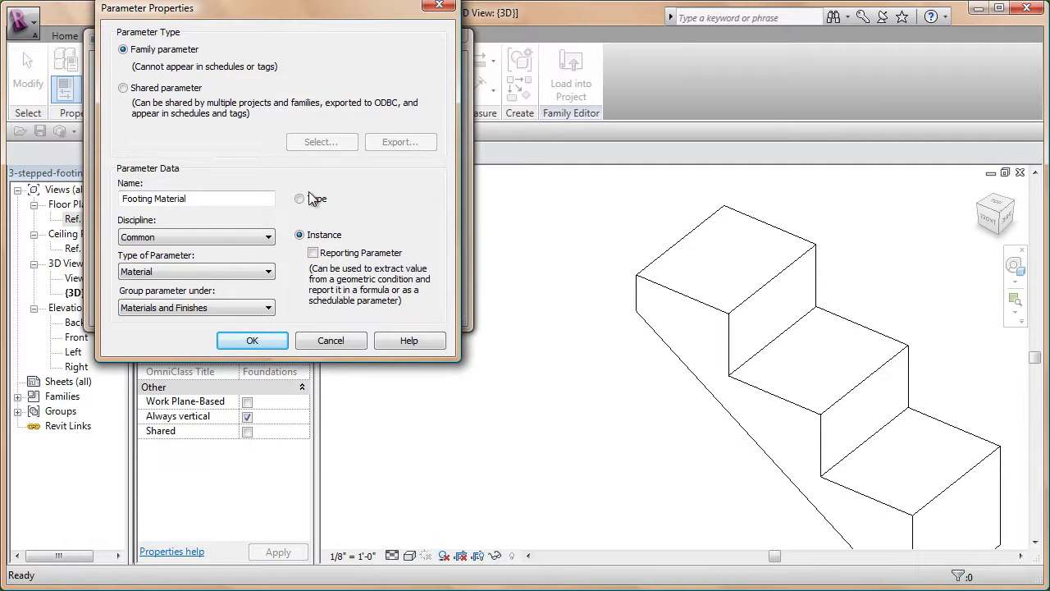
pyautogui.click(252, 339)
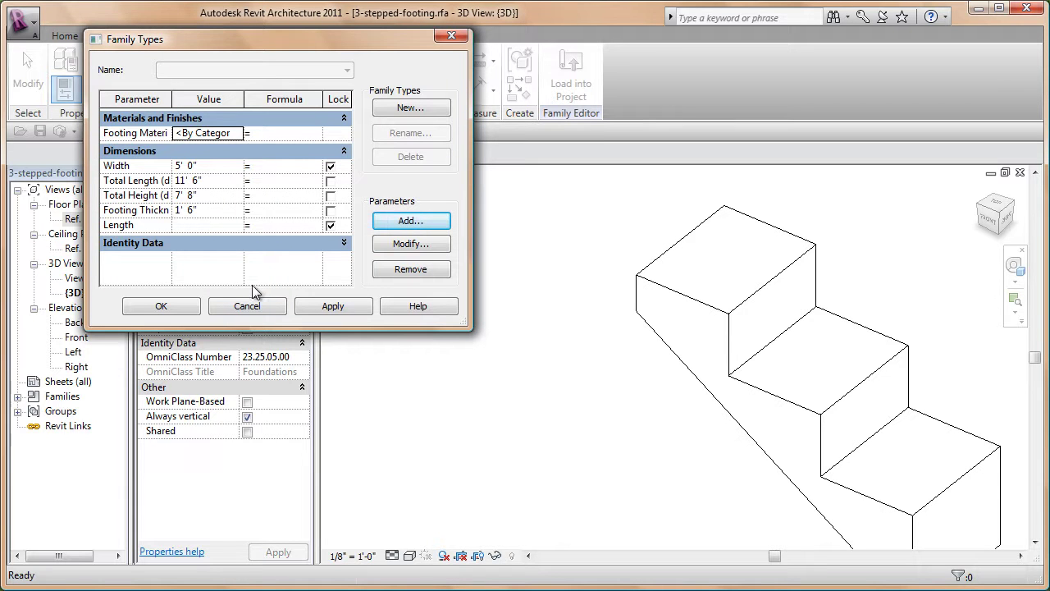
# Check whether the Footing Thickness and Total Height parameters are type or instance parameters, leaving their properties unedited.
pyautogui.click(131, 212)
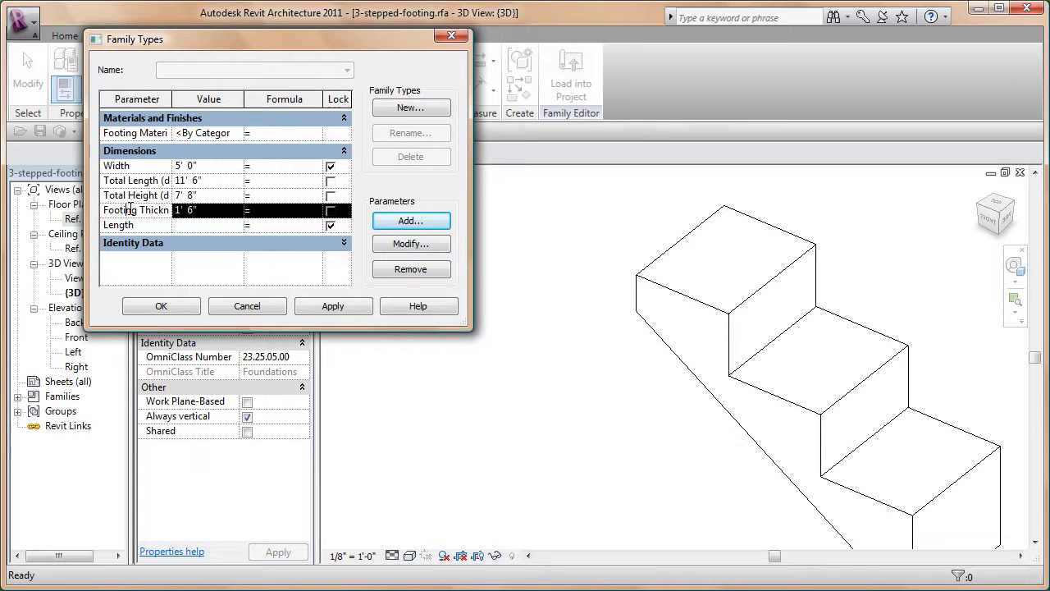
pyautogui.click(393, 243)
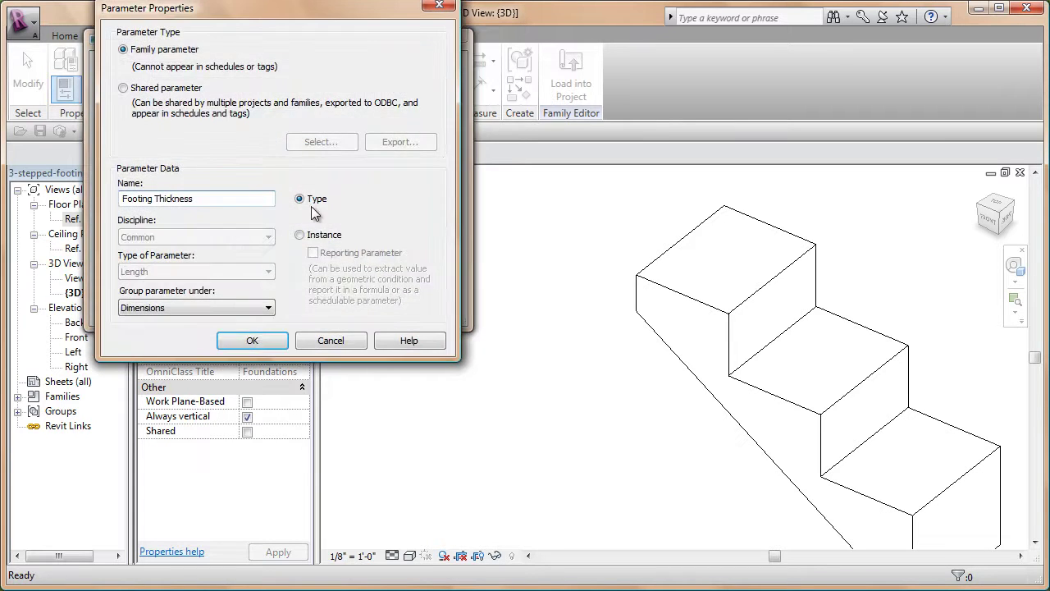
pyautogui.click(339, 339)
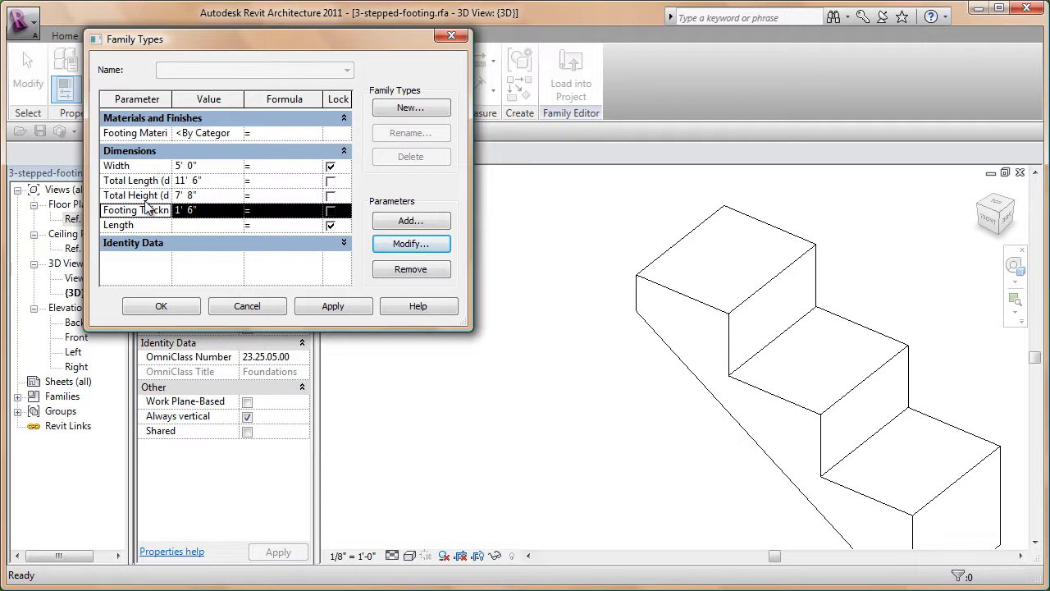
pyautogui.click(148, 180)
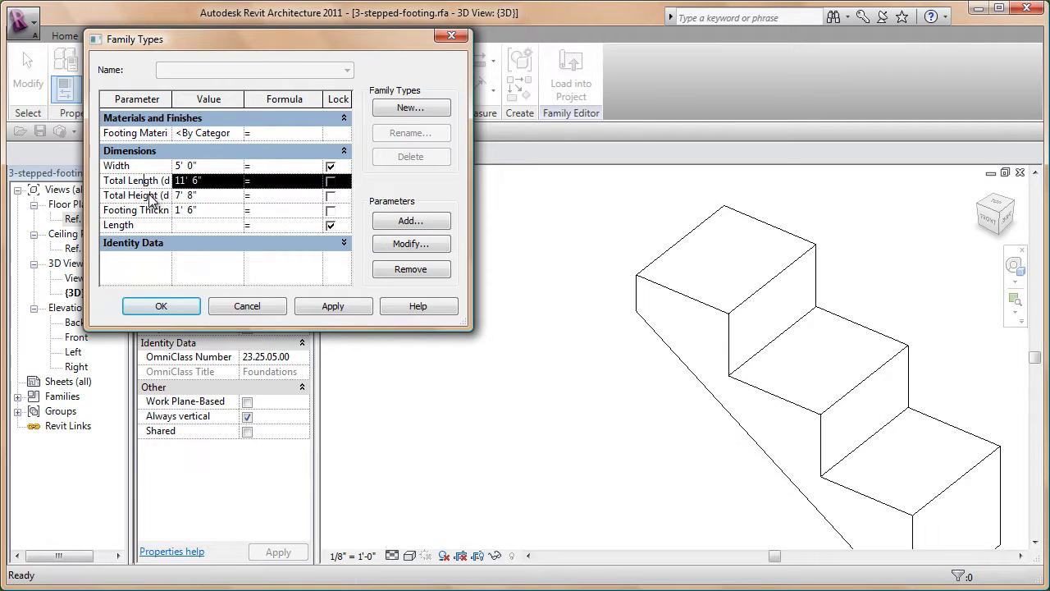
pyautogui.click(149, 197)
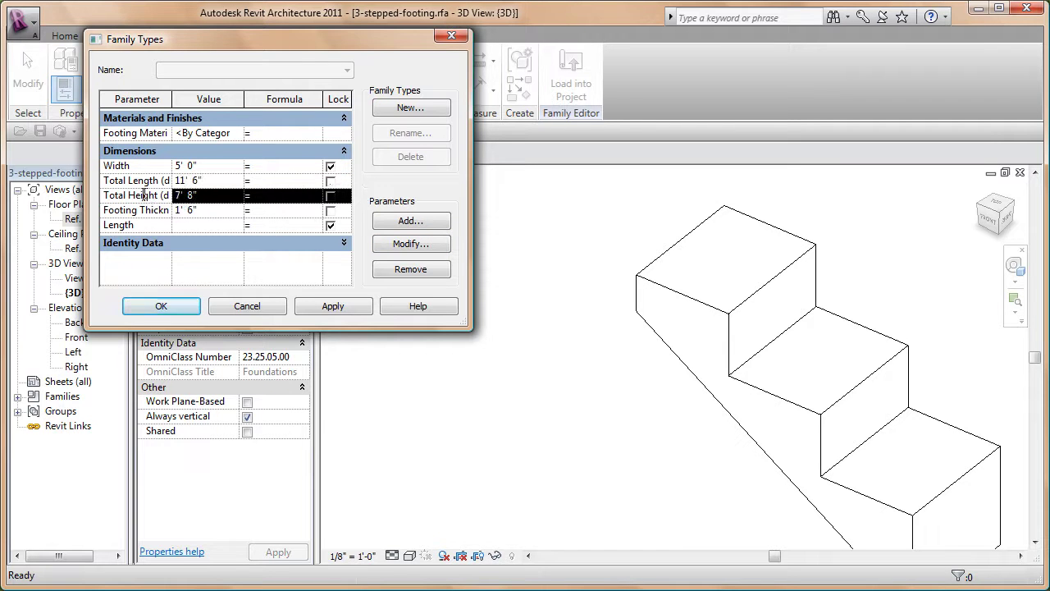
pyautogui.click(414, 245)
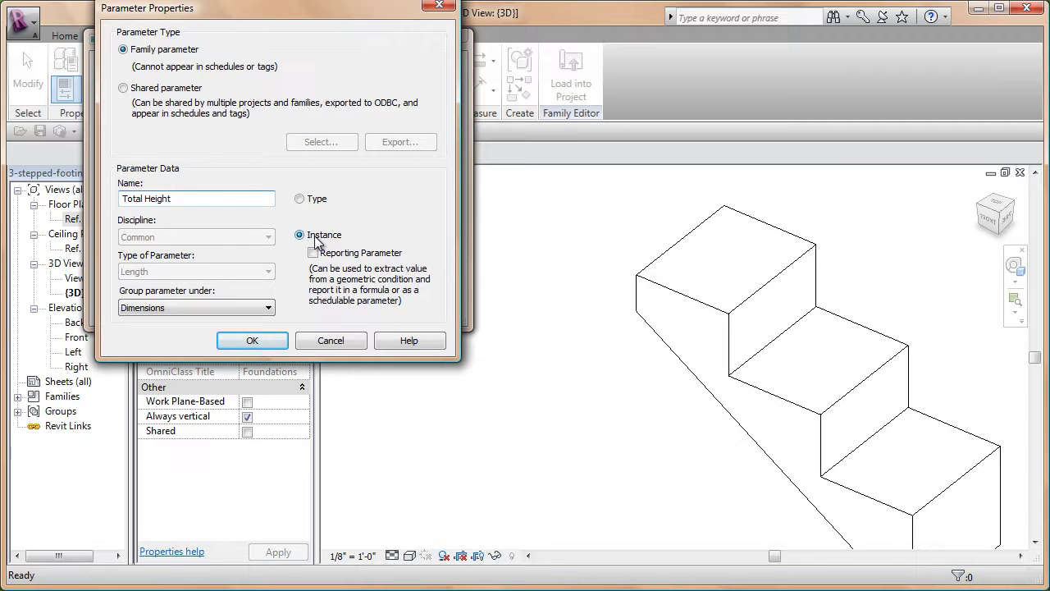
pyautogui.click(326, 339)
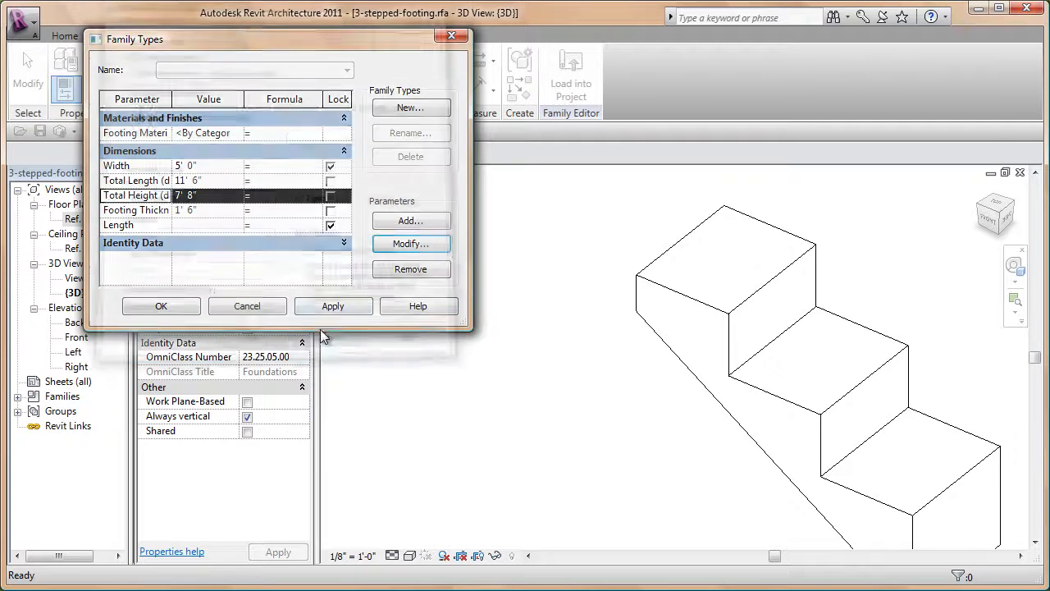
pyautogui.click(417, 245)
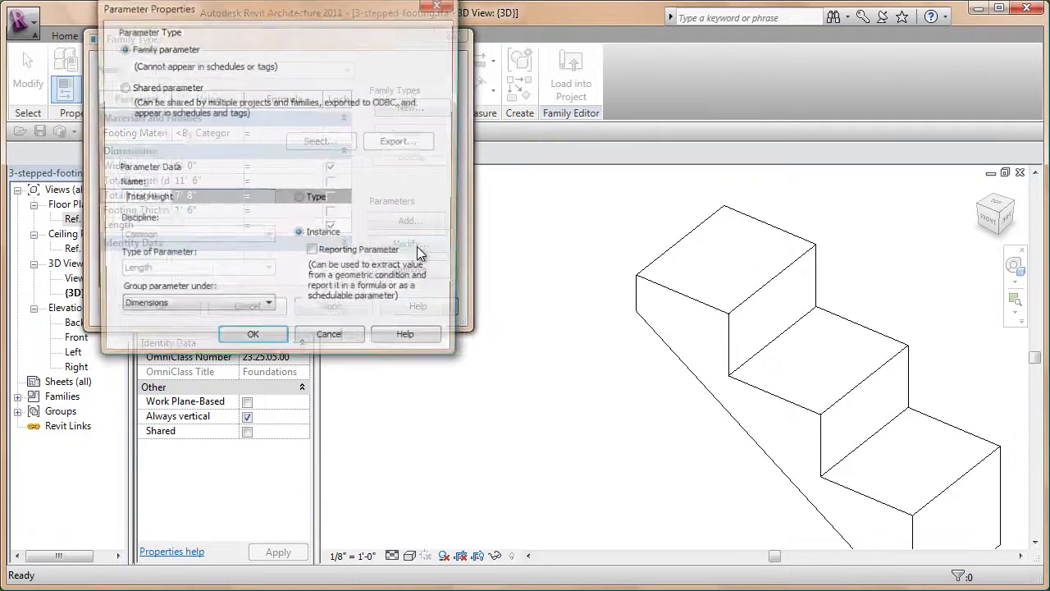
pyautogui.click(303, 341)
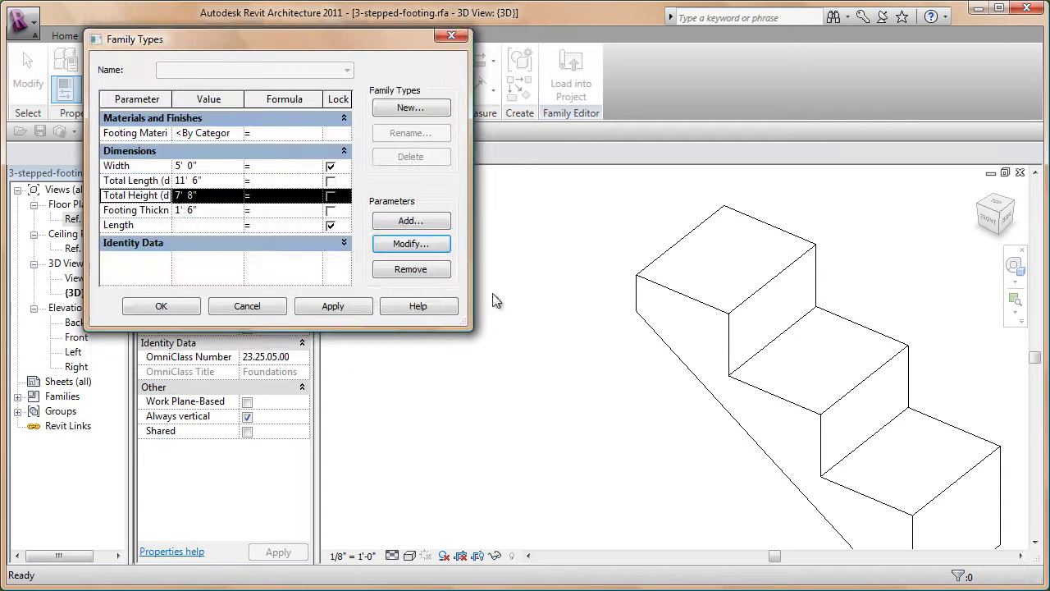
pyautogui.click(425, 243)
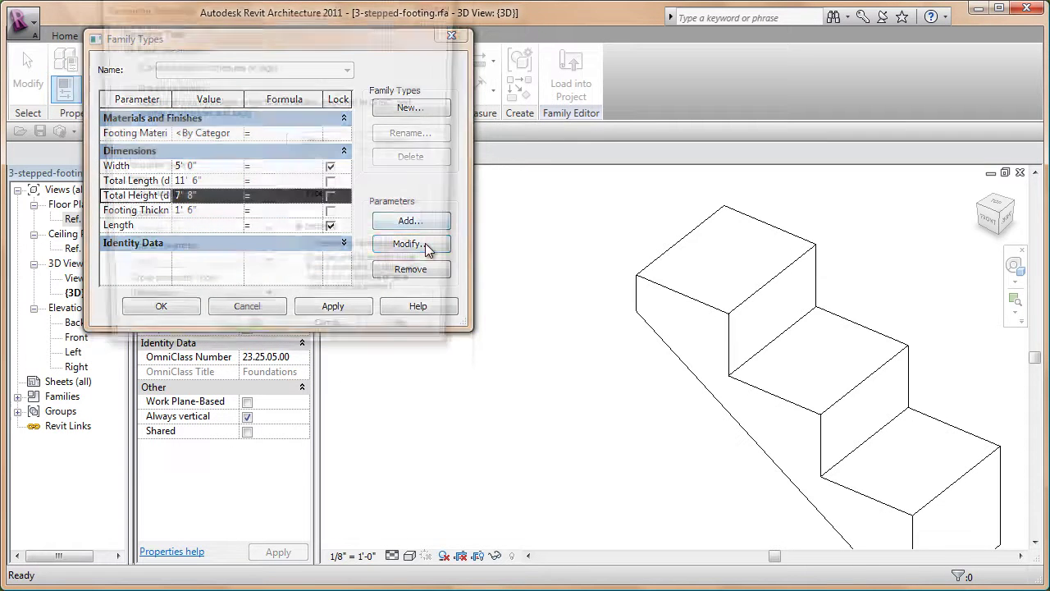
pyautogui.click(337, 338)
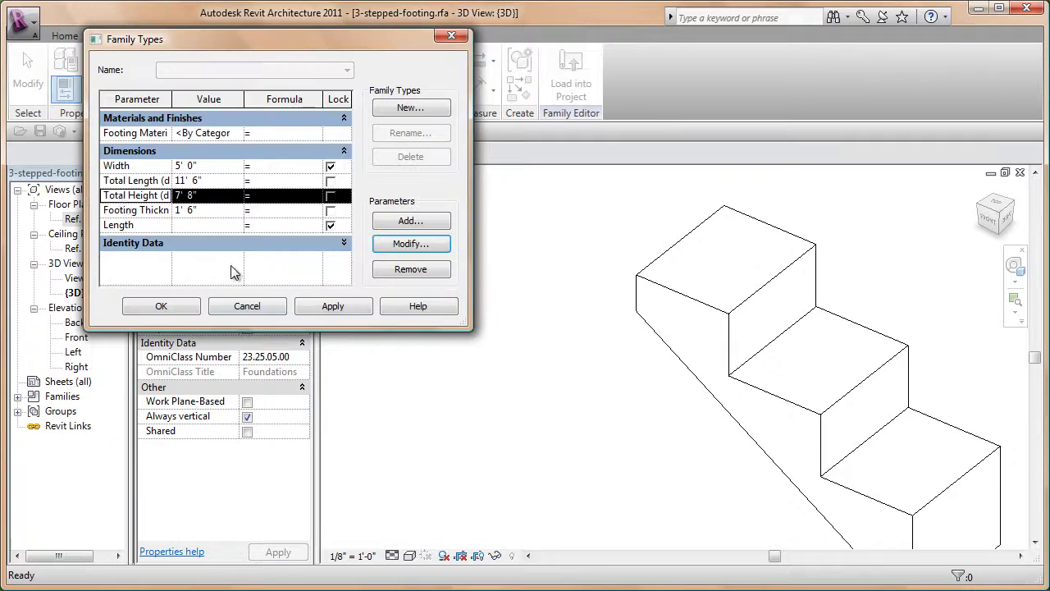
# Review whether Footing Thickness is a type or instance parameter, and accept the family's parameter settings.
pyautogui.click(117, 209)
pyautogui.click(400, 244)
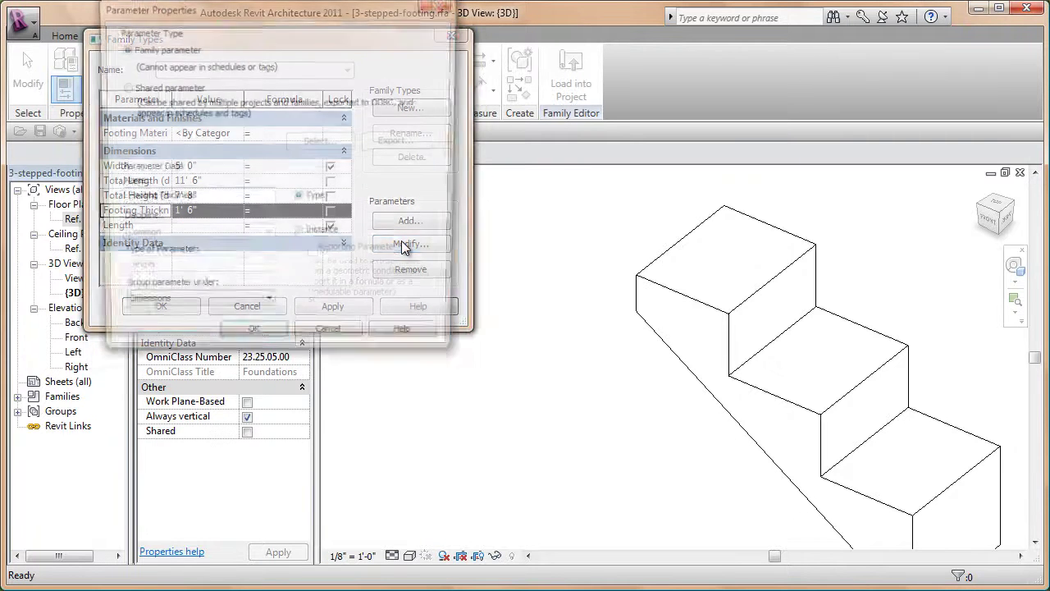
pyautogui.click(252, 340)
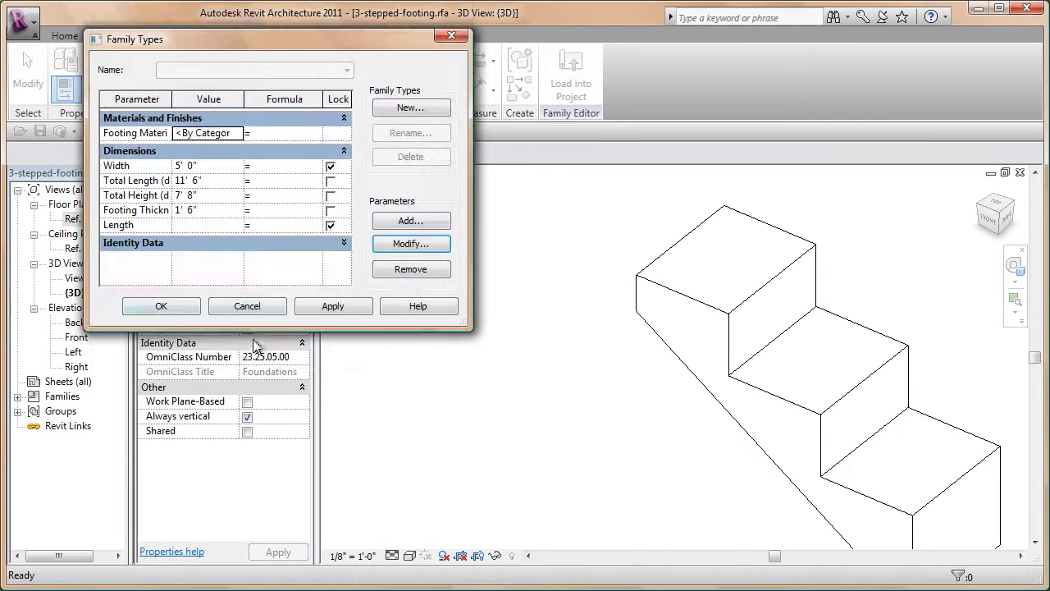
pyautogui.click(175, 309)
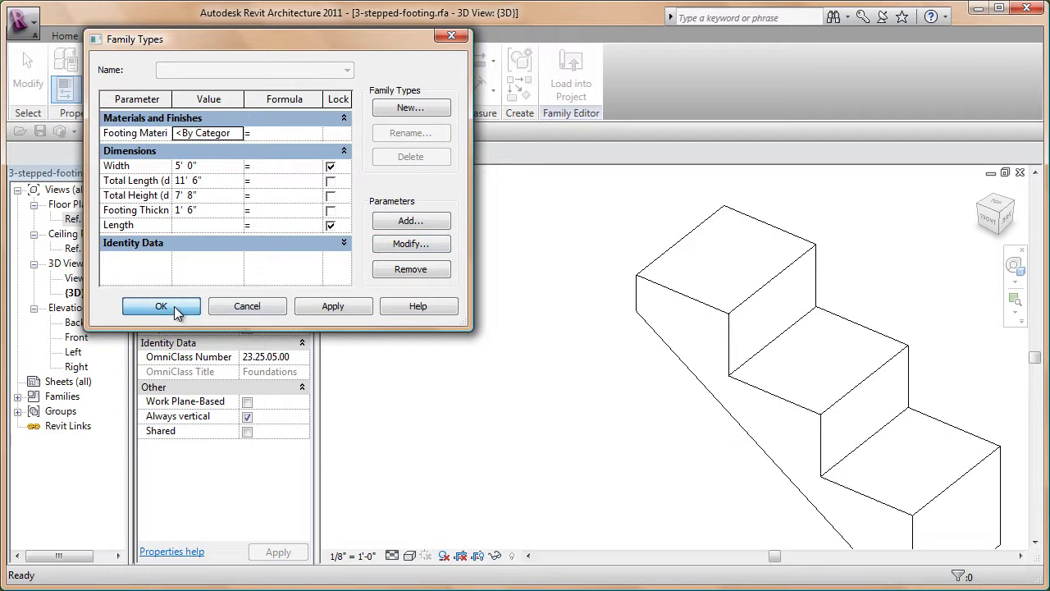
# Associate the stepped footing extrusion's Material property with the Footing Material family parameter.
pyautogui.moveTo(505, 287); pyautogui.dragTo(426, 271, button='middle')
pyautogui.click(516, 258)
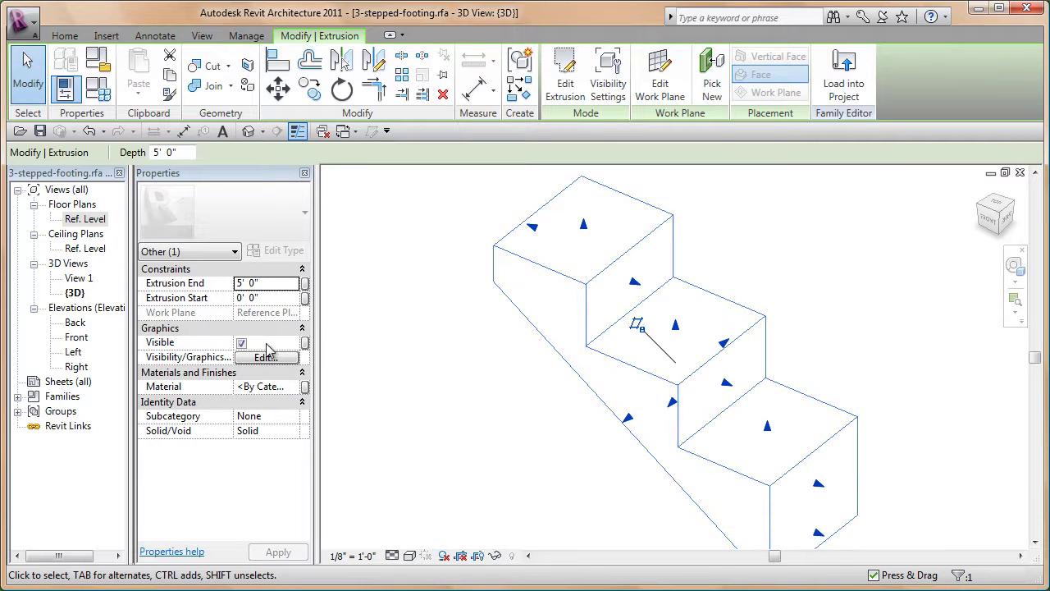
pyautogui.click(304, 387)
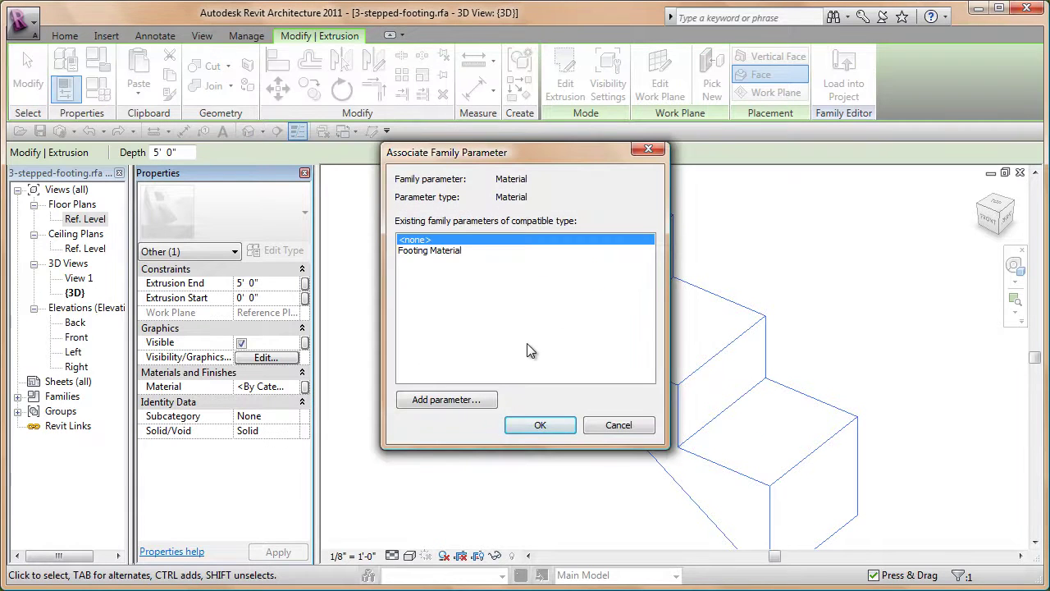
pyautogui.click(435, 250)
pyautogui.click(548, 426)
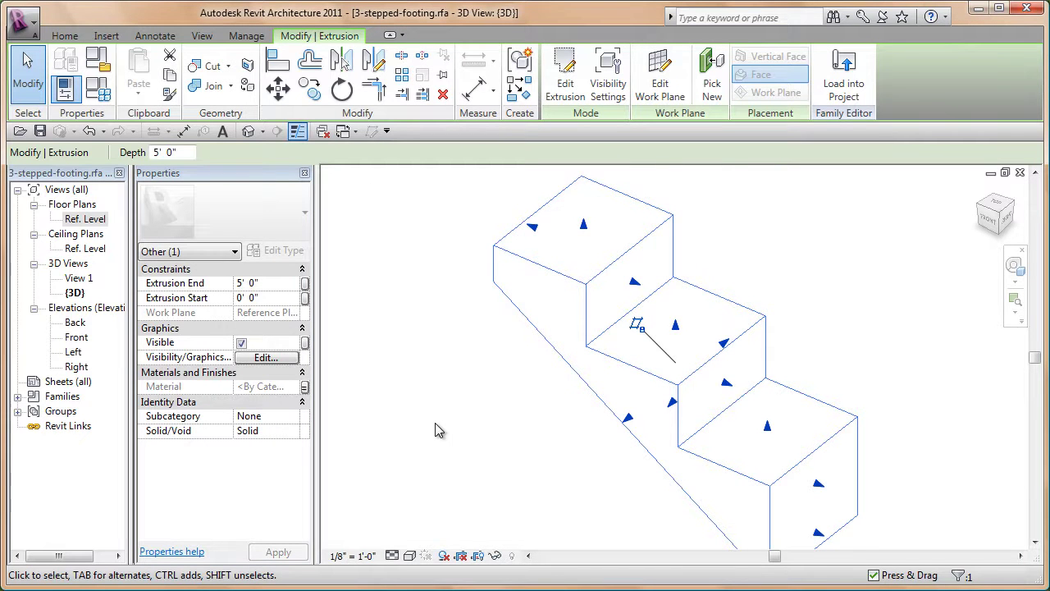
pyautogui.click(441, 367)
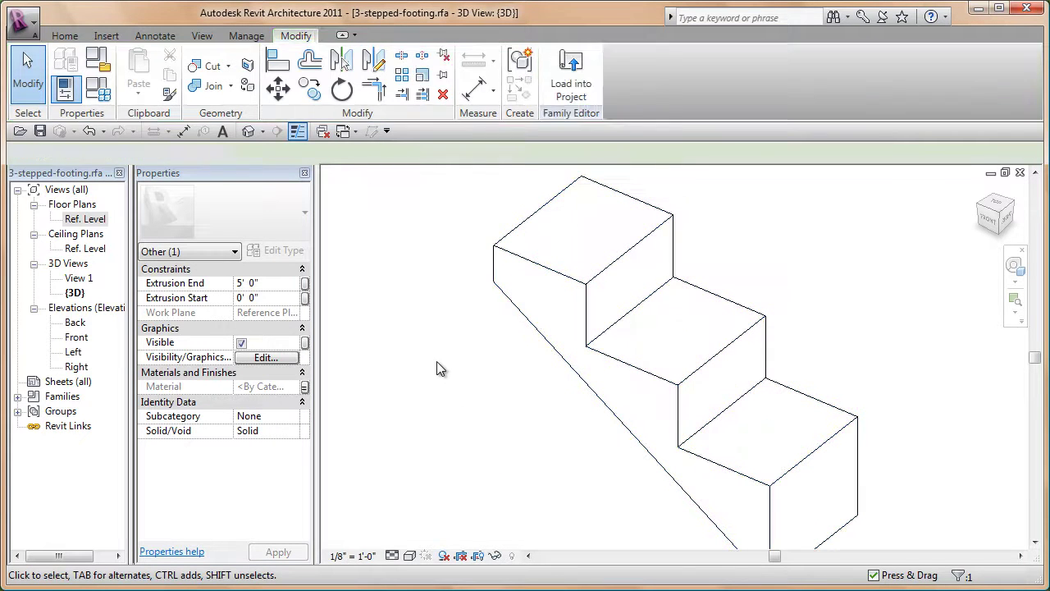
pyautogui.click(515, 275)
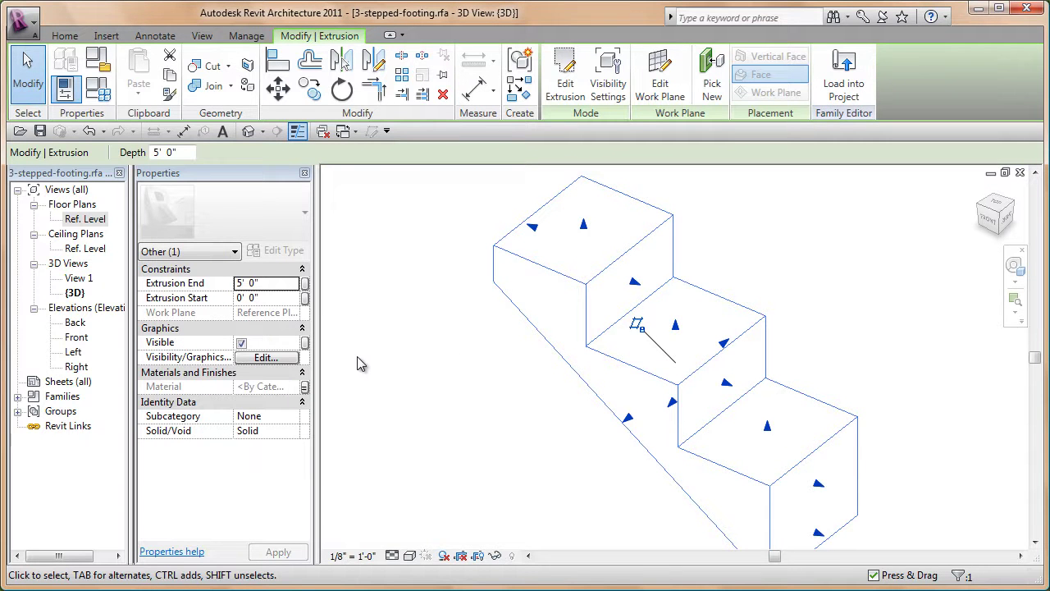
pyautogui.click(378, 361)
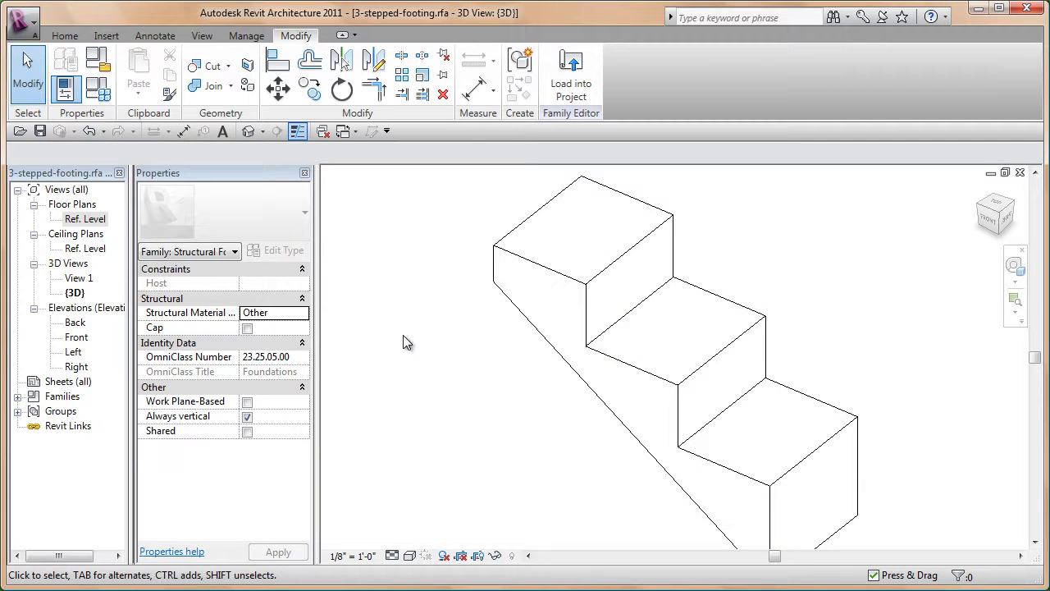
# Flex the family with Width 3' 0", Total Length 8' 0", Total Height 5' 0" and Footing Thickness 0' 10".
pyautogui.moveTo(408, 363); pyautogui.dragTo(555, 363, button='middle')
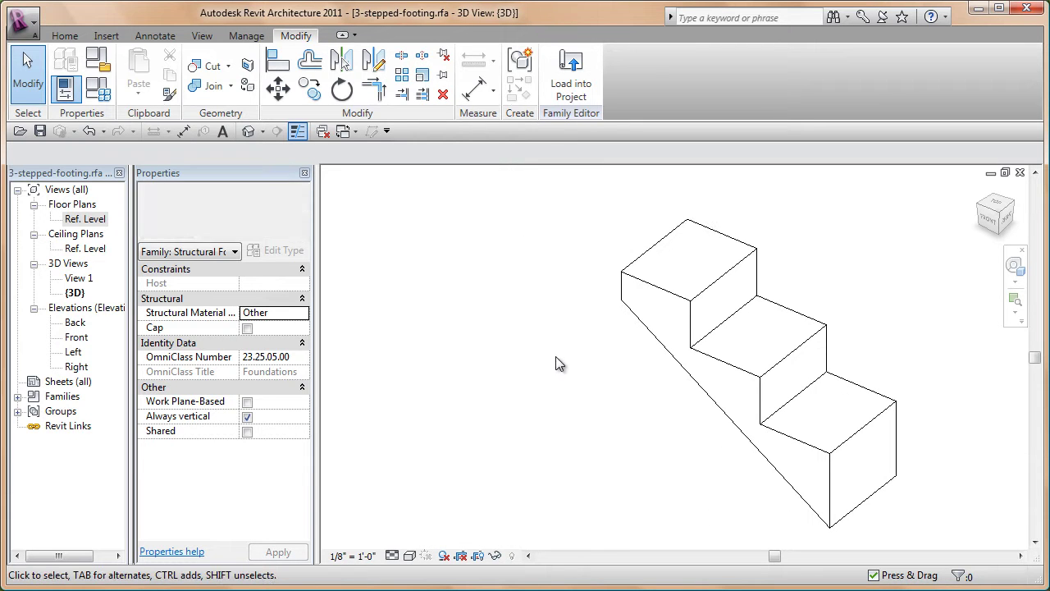
pyautogui.click(98, 88)
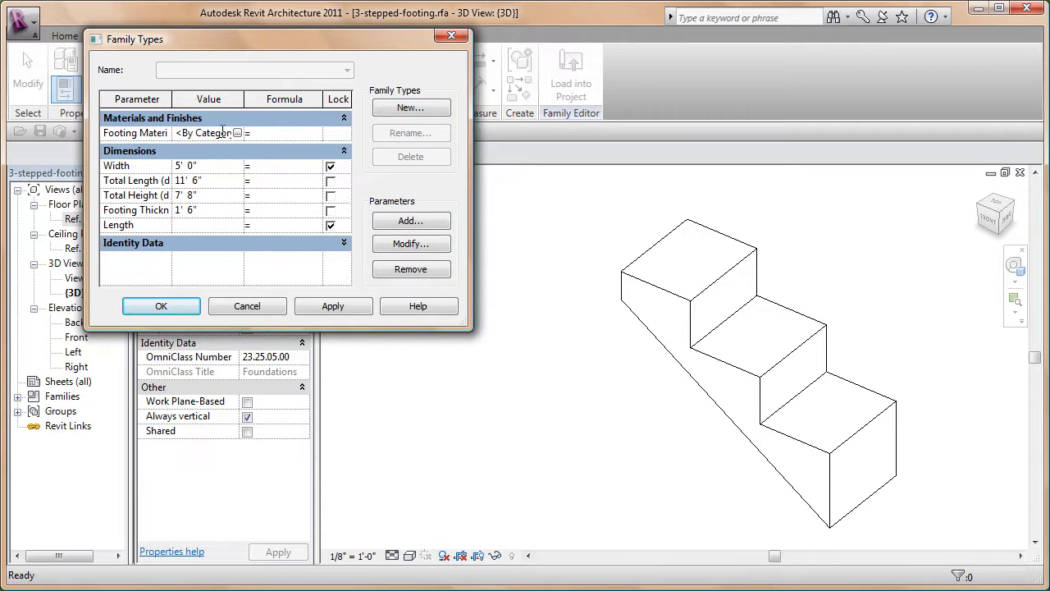
pyautogui.click(215, 165)
pyautogui.write('3')
pyautogui.click(228, 181)
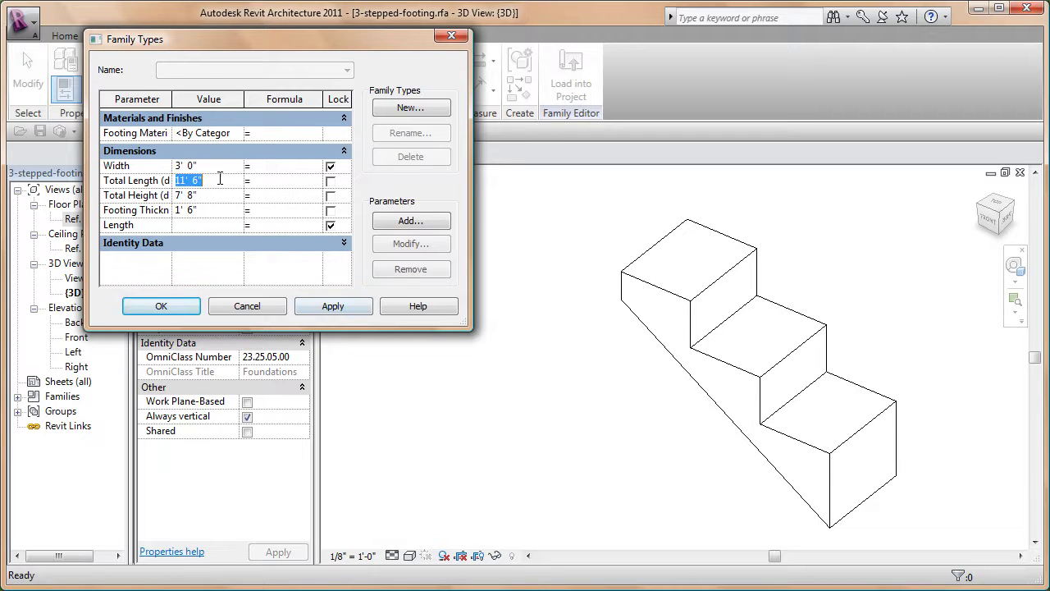
pyautogui.write('8')
pyautogui.click(228, 195)
pyautogui.write('5')
pyautogui.click(223, 210)
pyautogui.write('10')
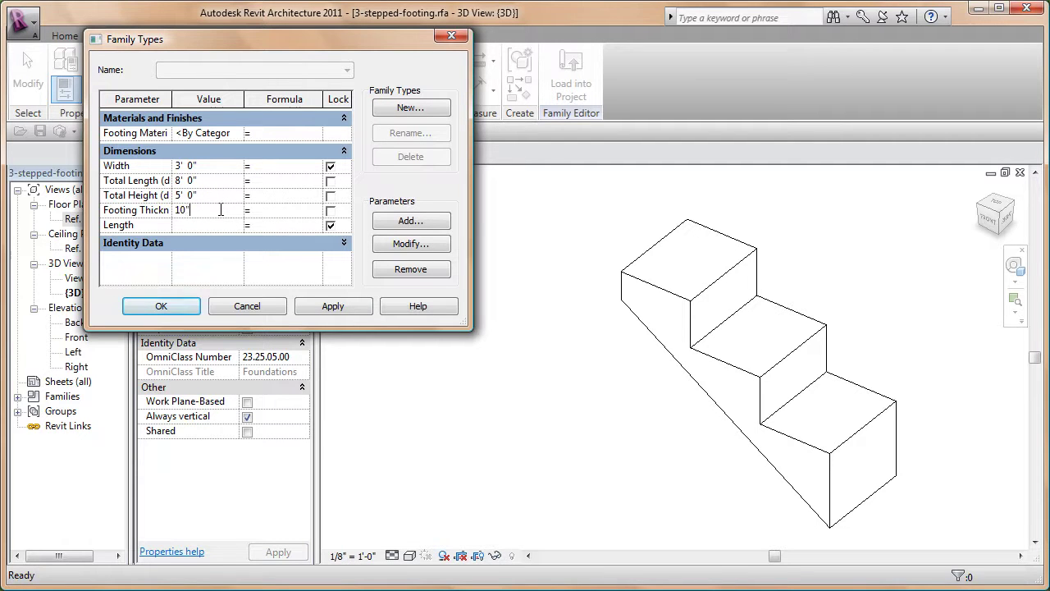
pyautogui.click(340, 308)
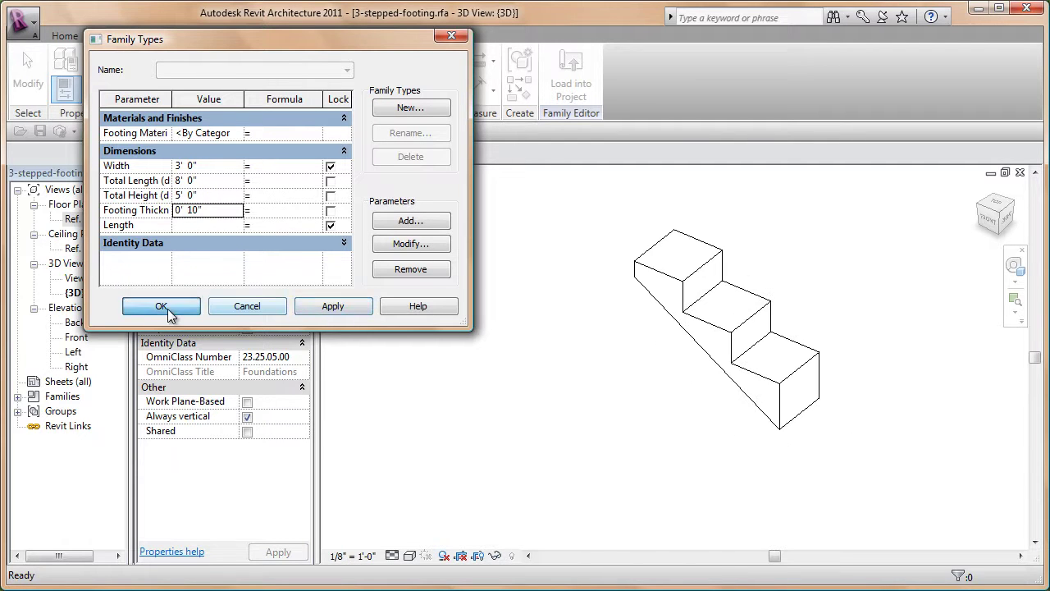
pyautogui.click(162, 306)
# Display the footing in the 3D view as shaded with edges.
pyautogui.moveTo(616, 375)
pyautogui.mouseDown(button='middle')
pyautogui.moveTo(547, 394)
pyautogui.moveTo(466, 392)
pyautogui.moveTo(464, 381)
pyautogui.mouseUp(button='middle')
pyautogui.scroll(1, 536, 382)
pyautogui.press('s')
pyautogui.press('d')
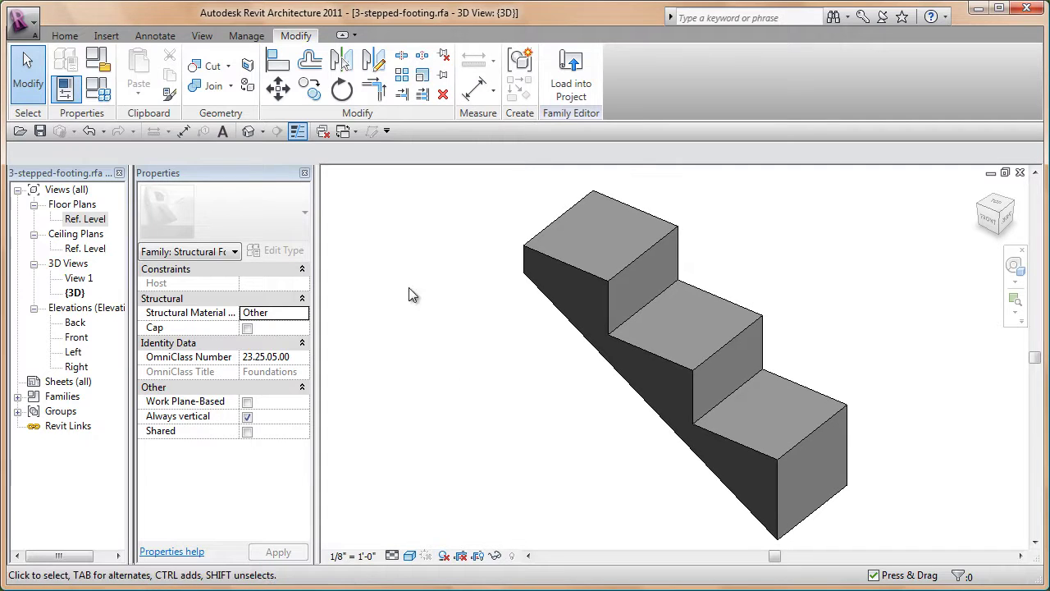
# Try to save the family to the Desktop as 3-stepped-footing.rfa.
pyautogui.click(35, 25)
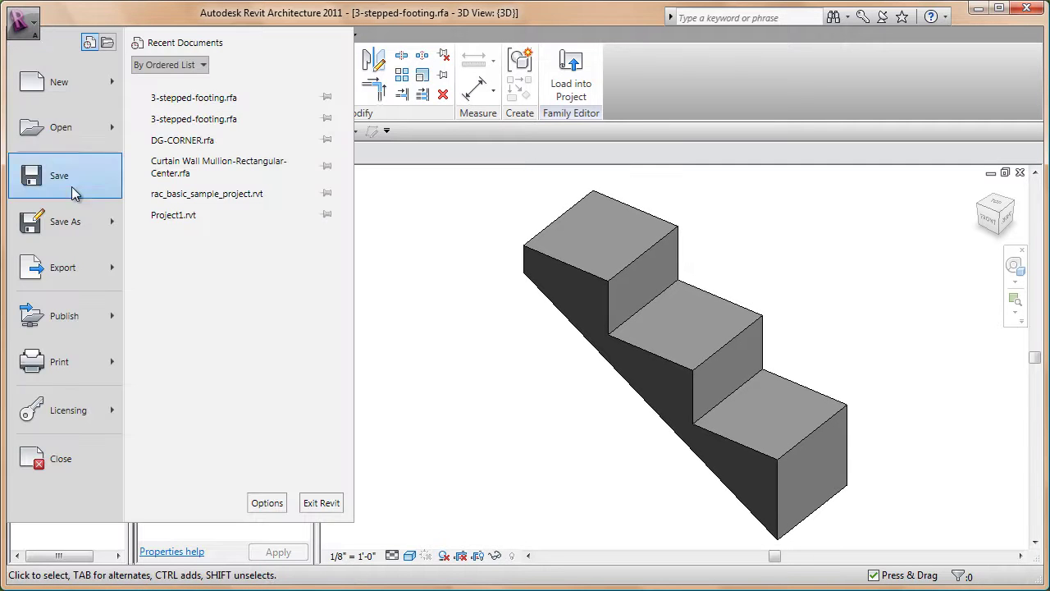
pyautogui.moveTo(85, 222)
pyautogui.click(196, 151)
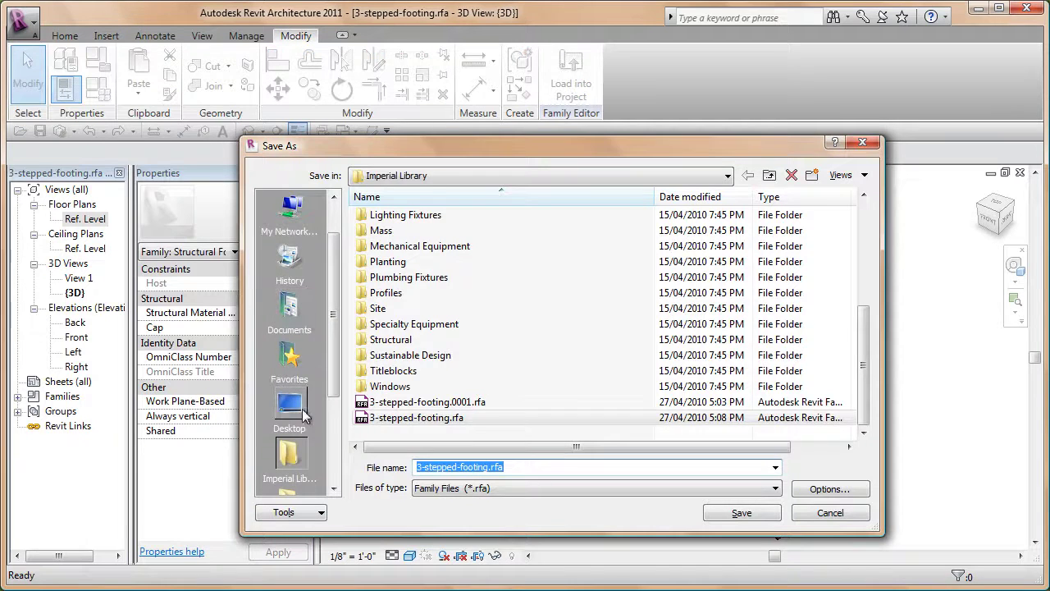
pyautogui.click(288, 406)
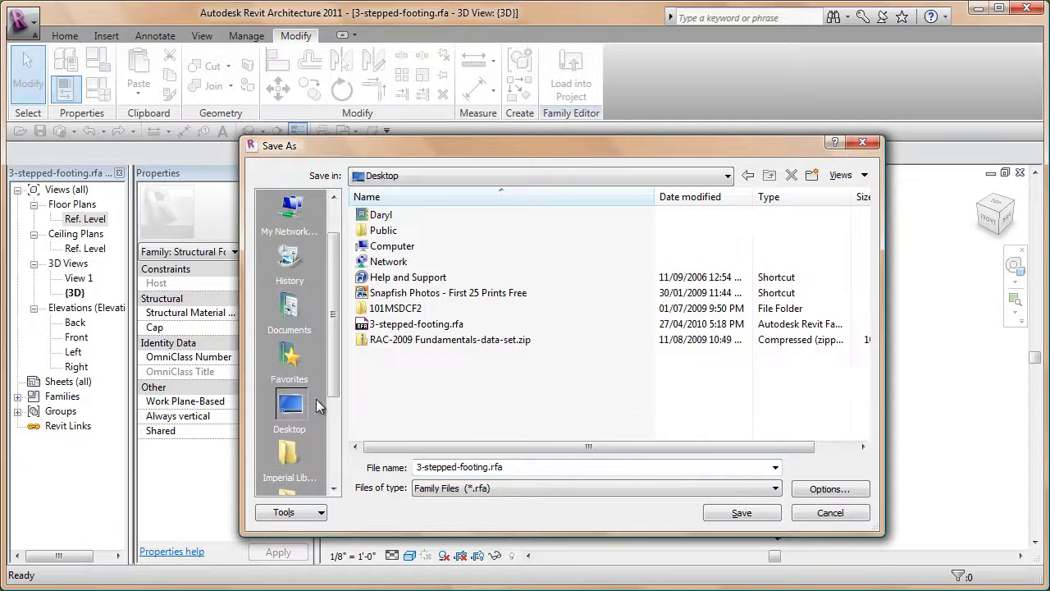
pyautogui.click(524, 471)
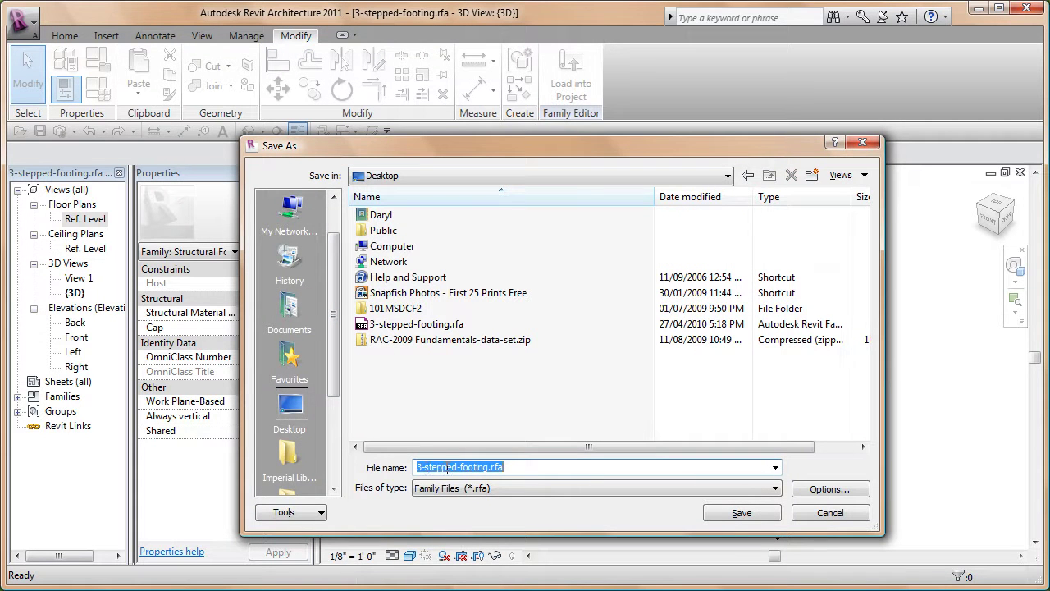
pyautogui.click(532, 467)
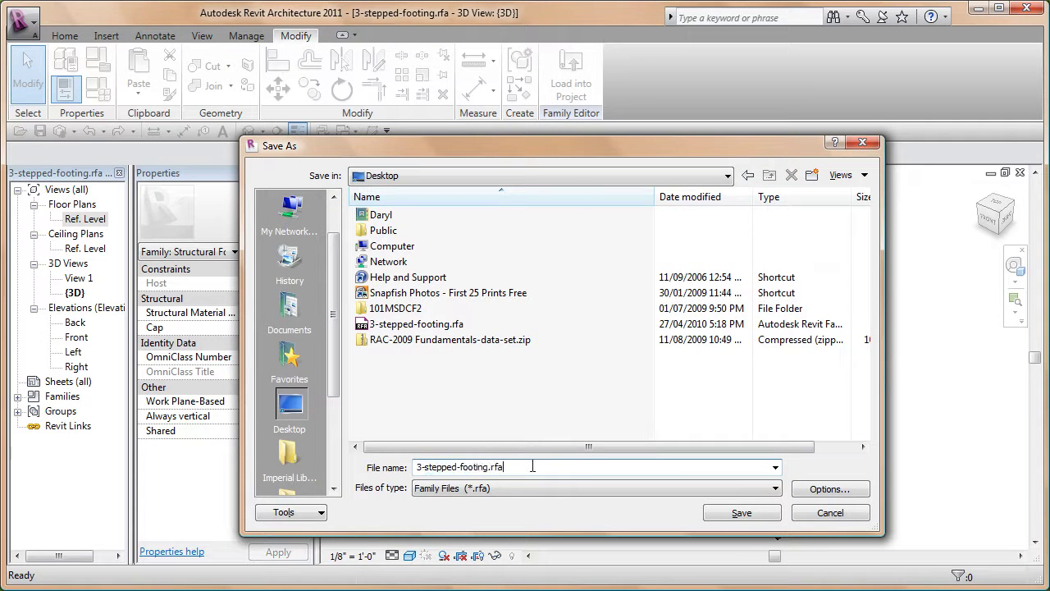
pyautogui.click(761, 516)
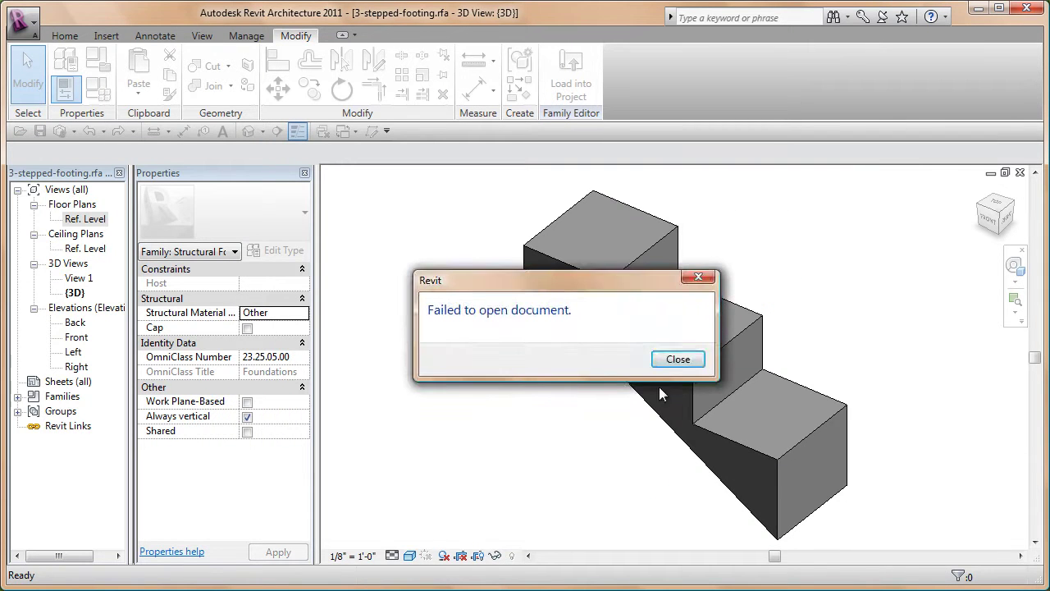
pyautogui.click(688, 360)
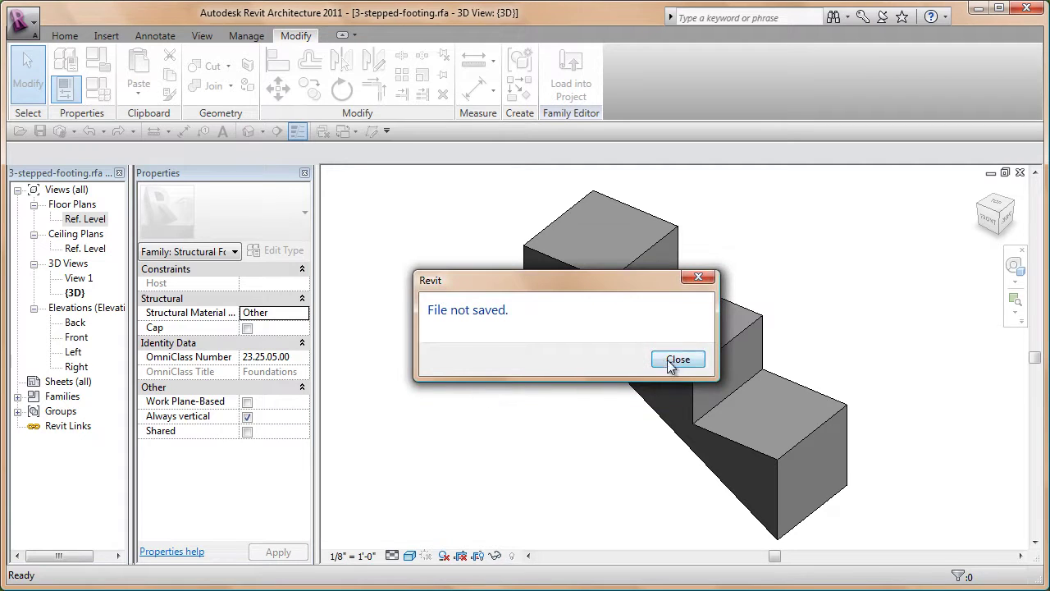
pyautogui.press('Return')
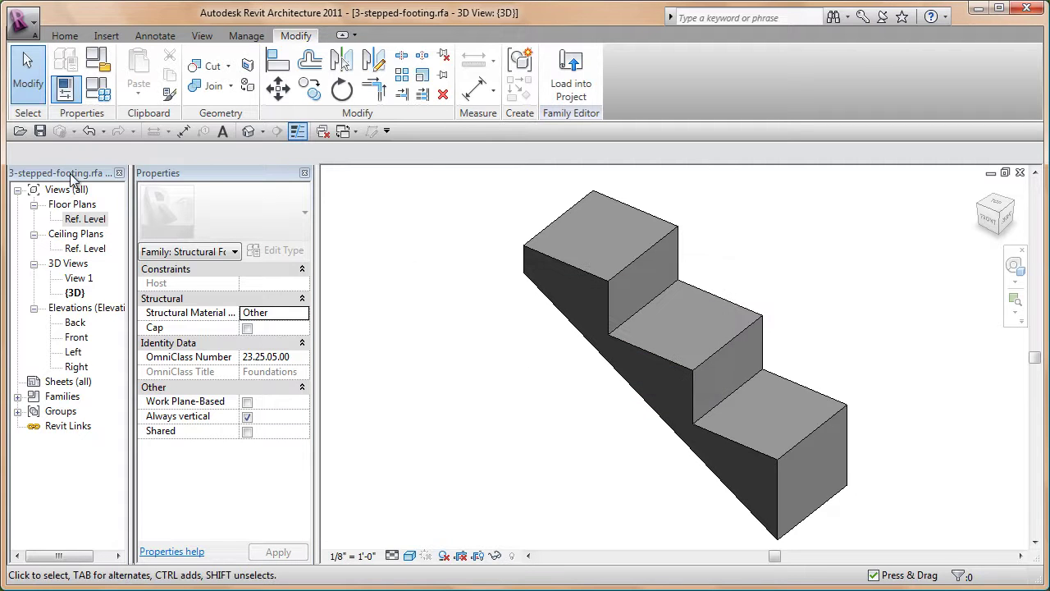
# Save the family to the Desktop under the new name dg-3-stepped-footing.rfa.
pyautogui.click(23, 21)
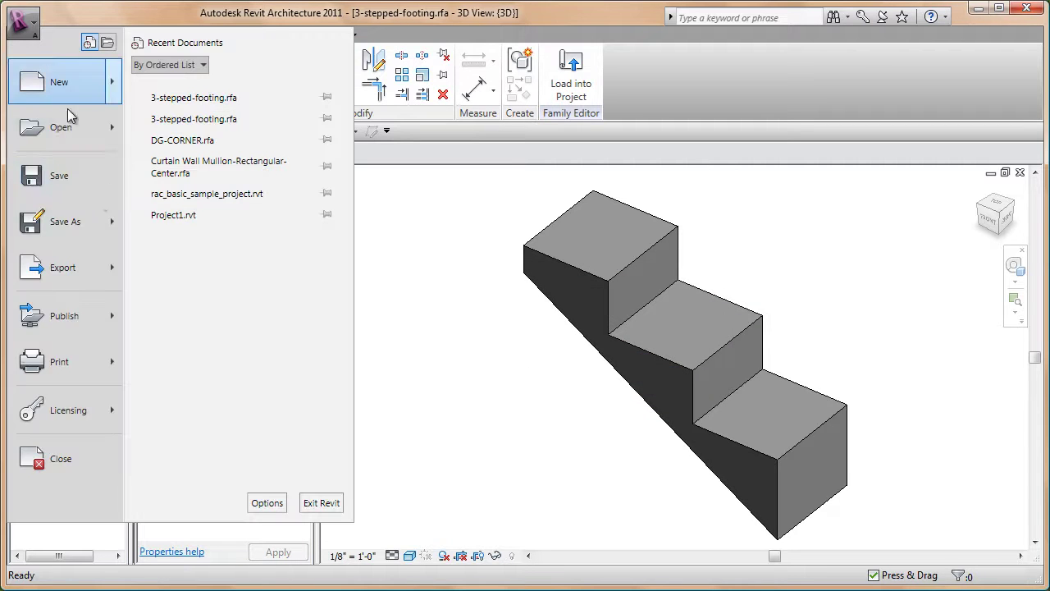
pyautogui.moveTo(89, 225)
pyautogui.click(204, 157)
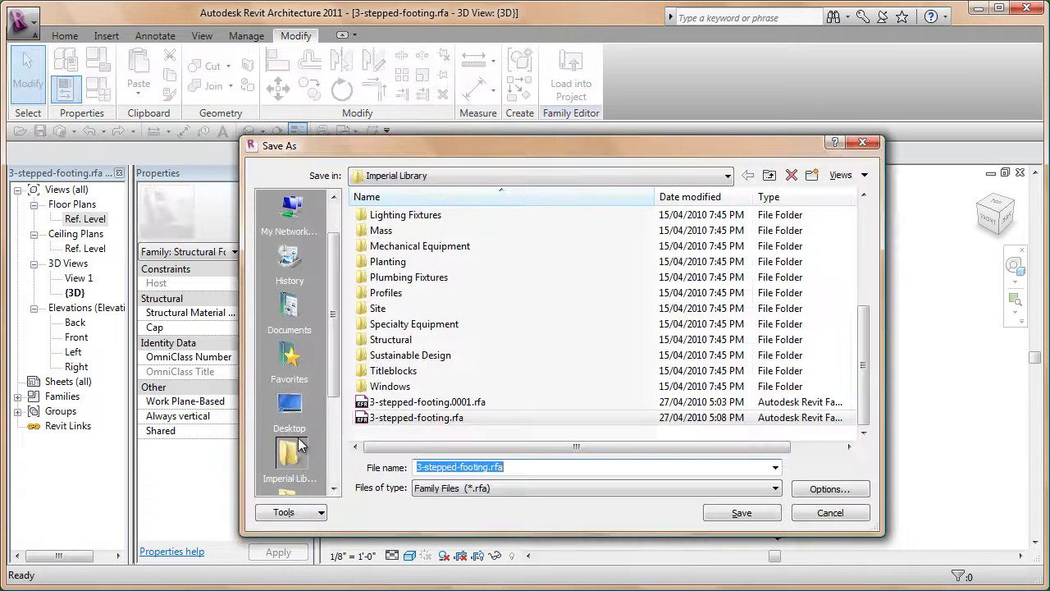
pyautogui.click(289, 408)
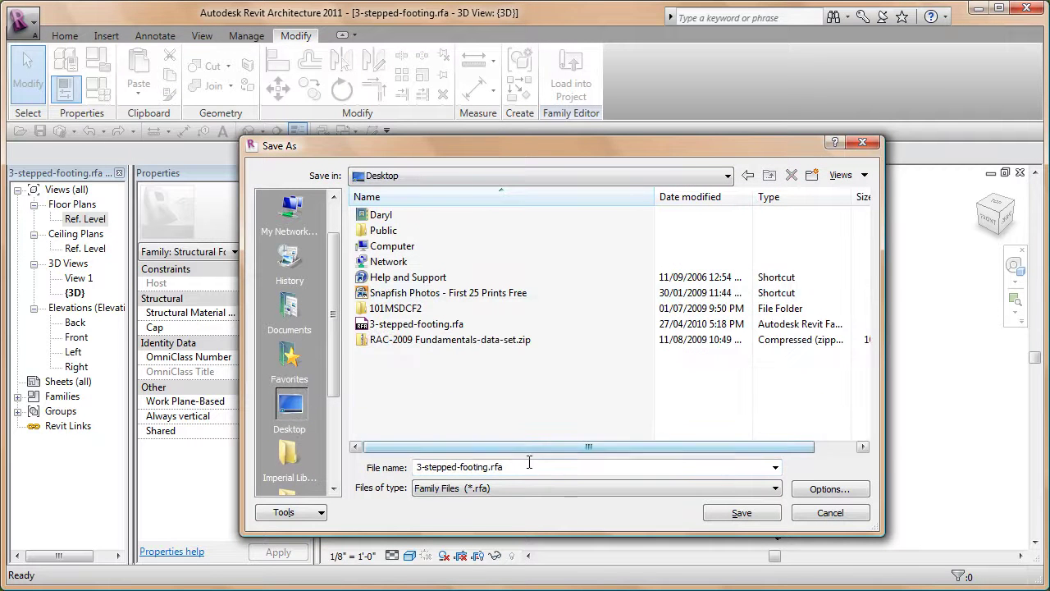
pyautogui.click(621, 465)
pyautogui.press('Home')
pyautogui.write('dg-')
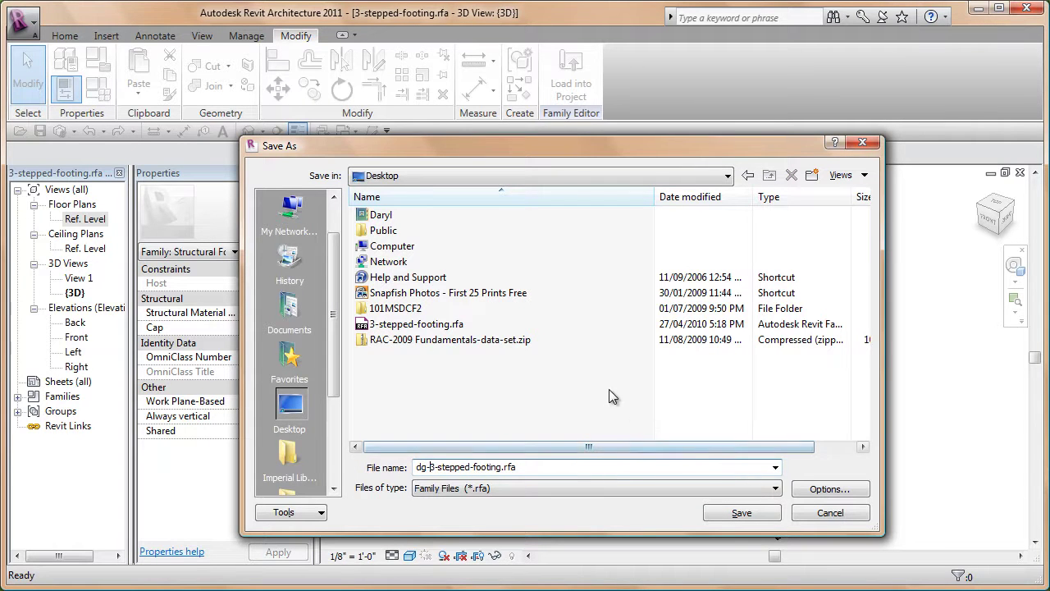
pyautogui.click(742, 513)
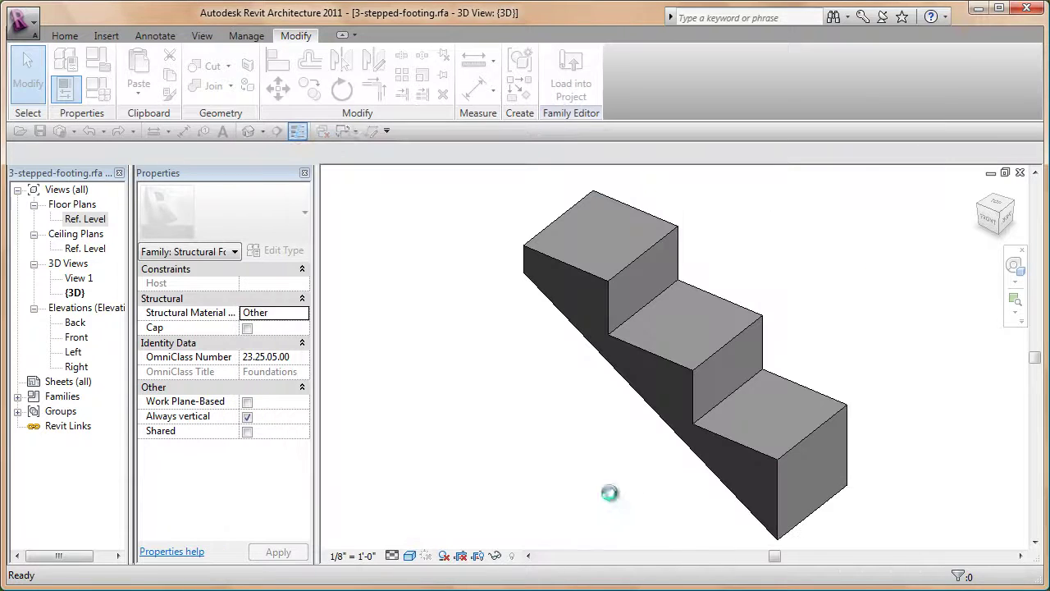
pyautogui.click(622, 208)
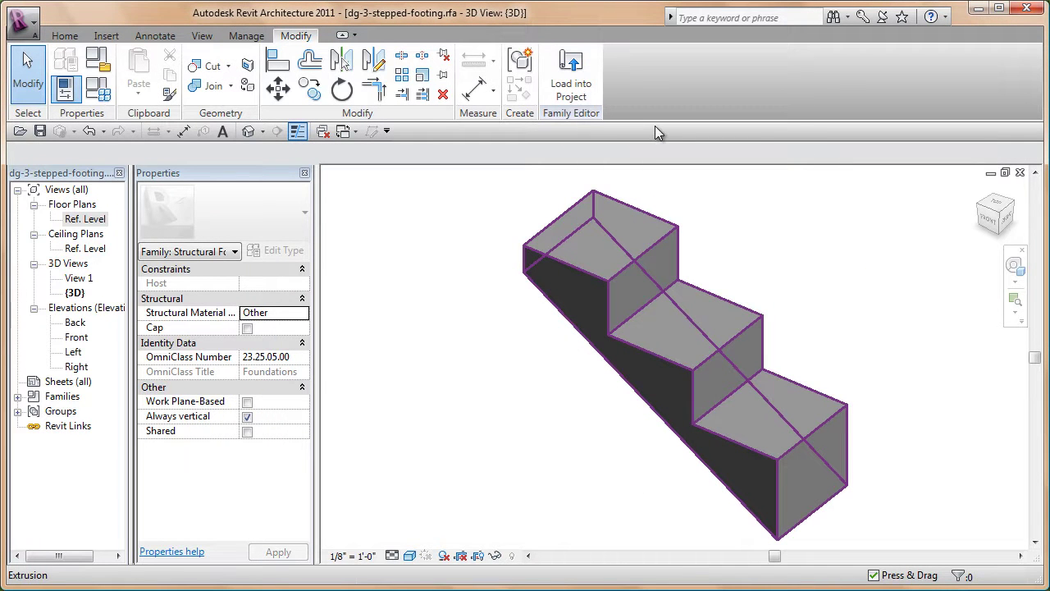
pyautogui.click(696, 188)
pyautogui.moveTo(759, 257); pyautogui.dragTo(709, 254, button='middle')
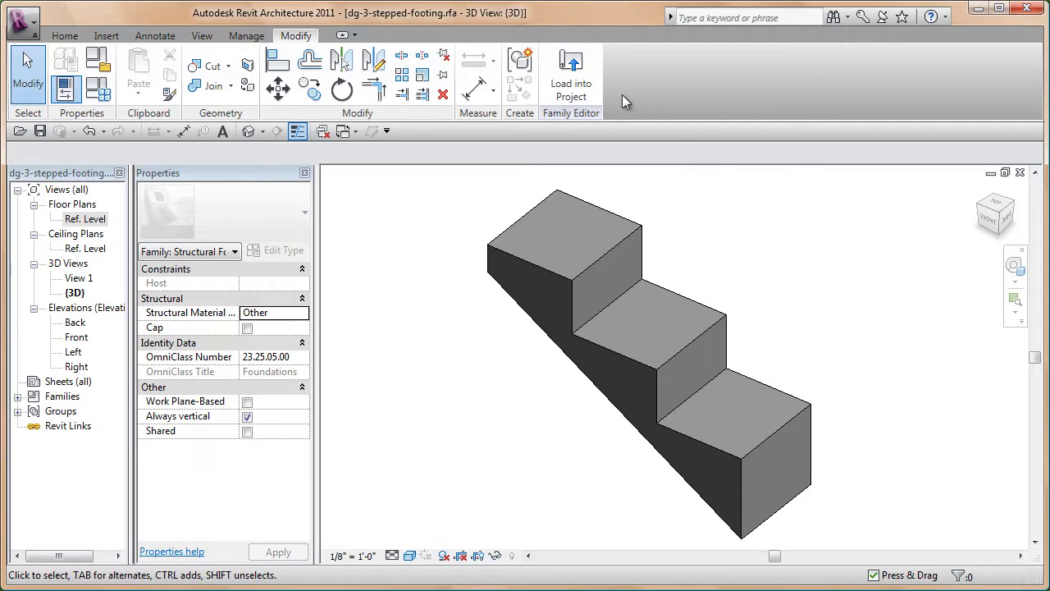